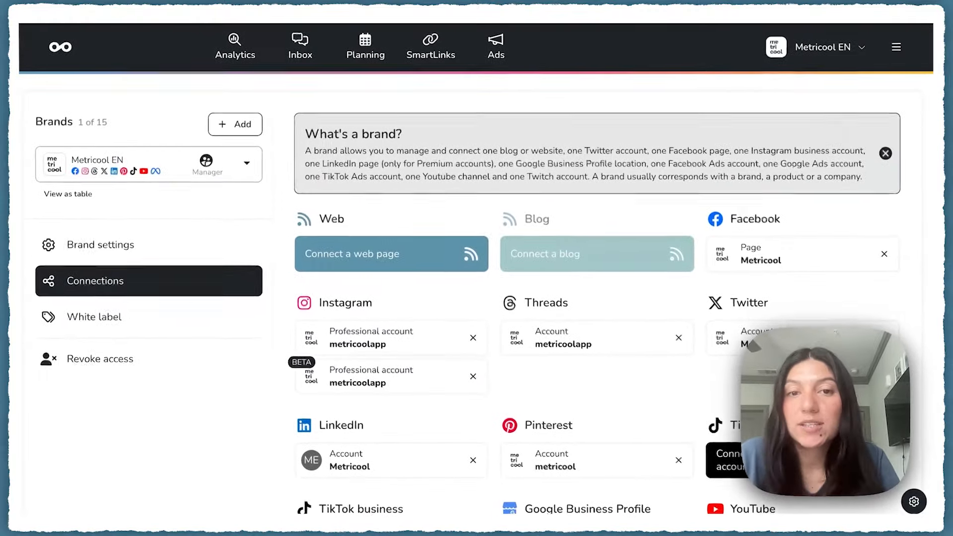
- Review the brand's social network and ad account connections, including Facebook Ads, Google Ads and TikTok Ads
scroll(703, 285, "down", 5)
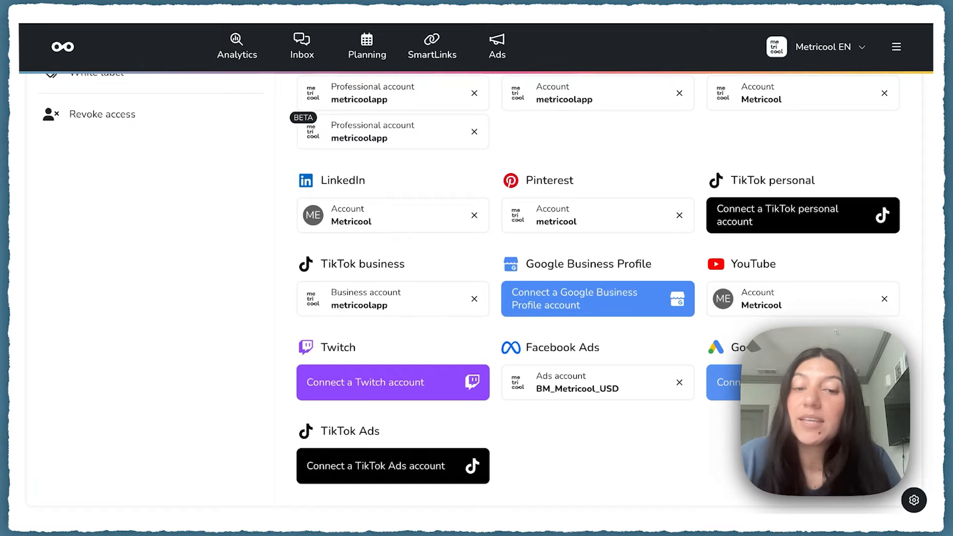
left_click(471, 464)
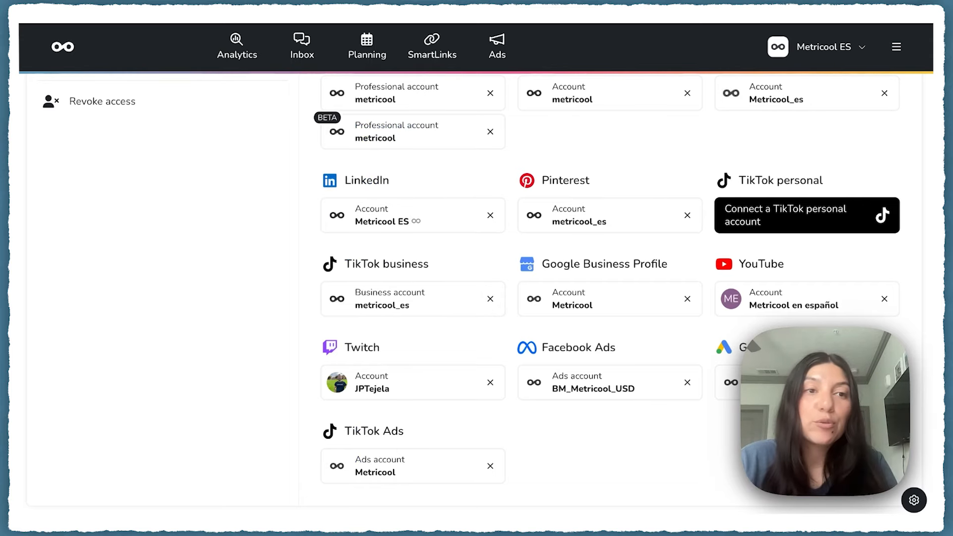
scroll(615, 370, "up", 5)
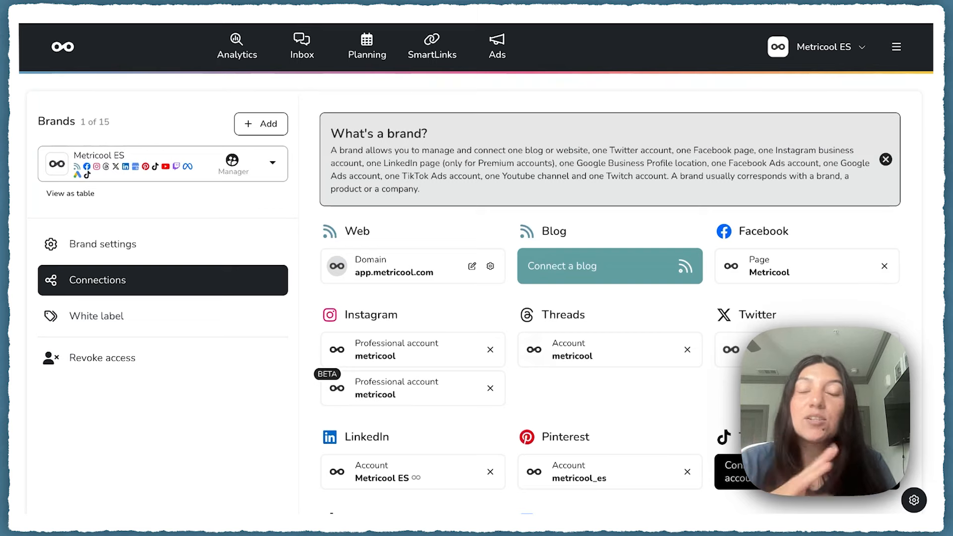
- Open the Ads section and view the ad groups and the individual advertisements
left_click(495, 60)
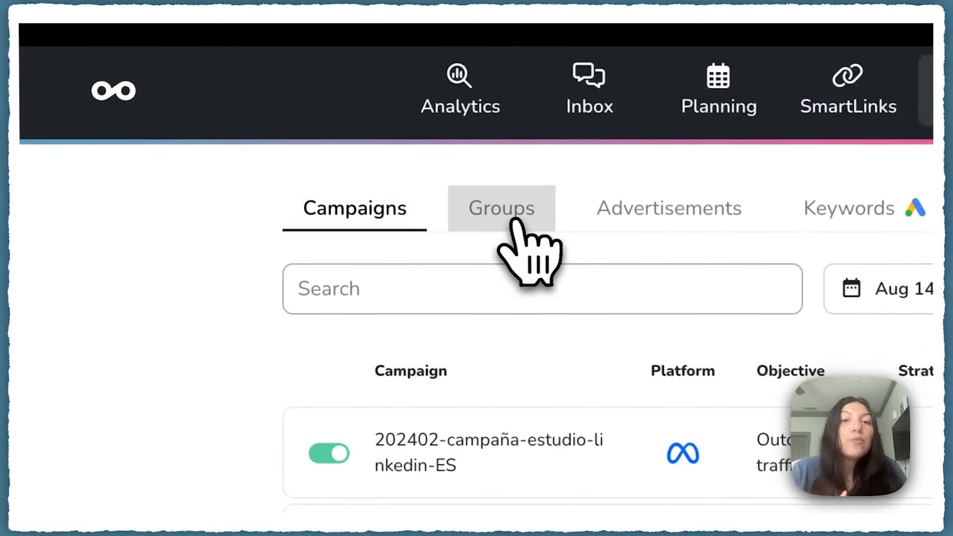
left_click(516, 221)
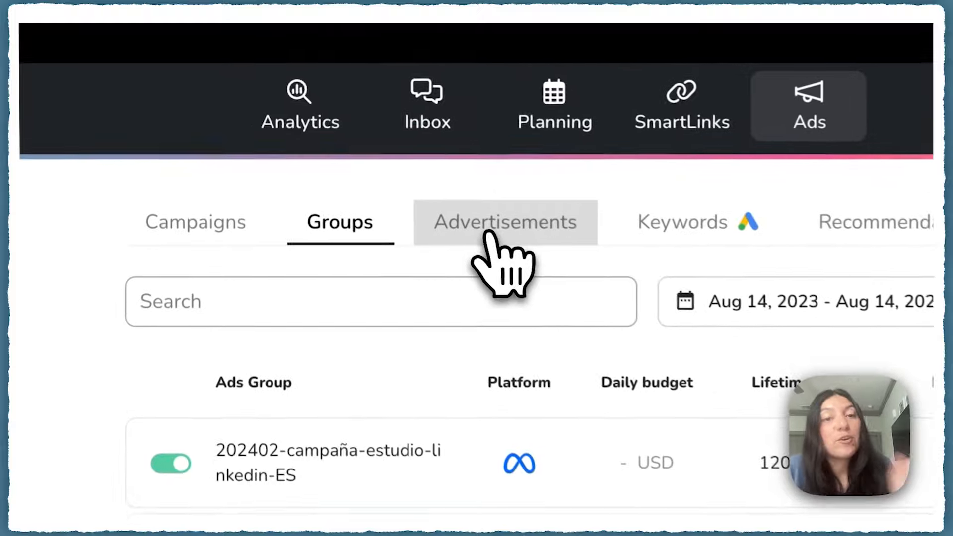
left_click(494, 238)
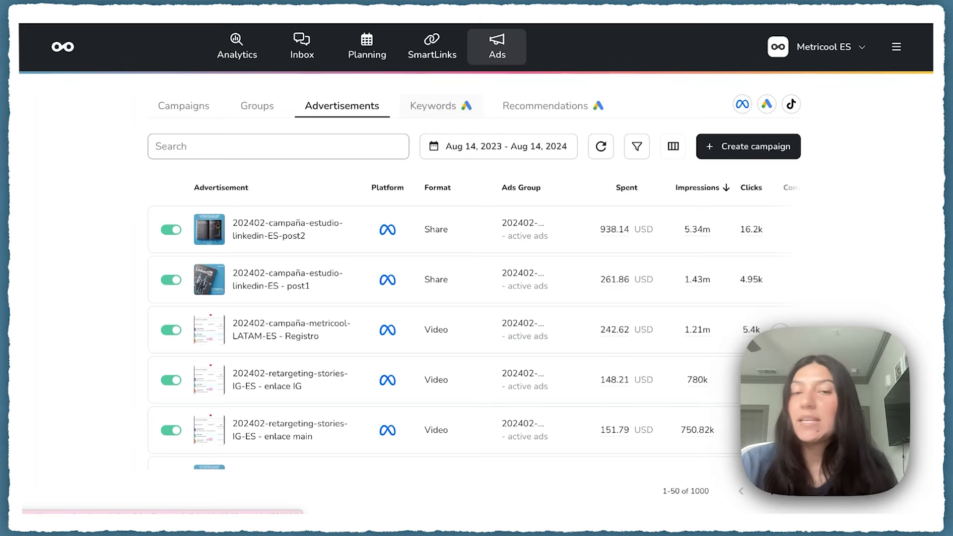
- Examine the Google Ads keywords table across its metric columns and rows, and open the Google Ads recommendations
left_click(440, 105)
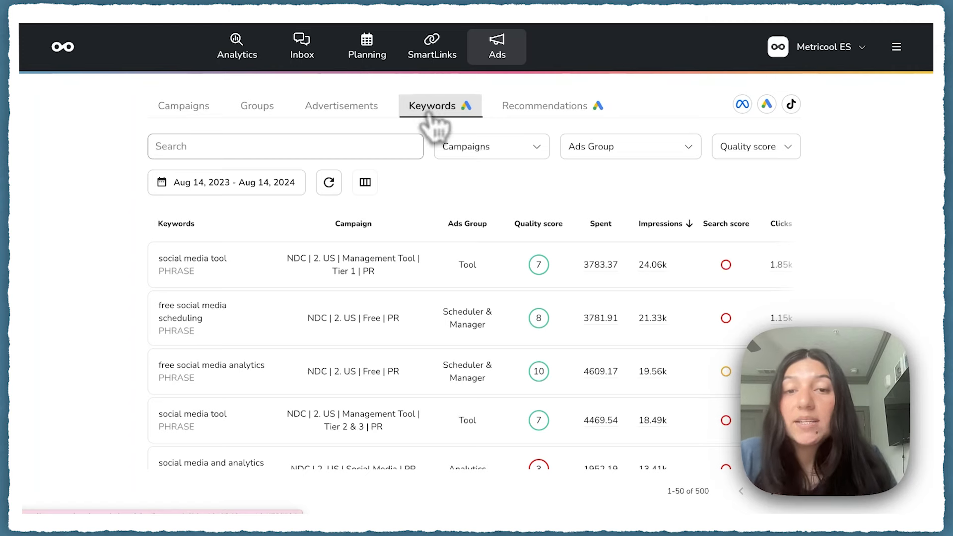
scroll(749, 308, "right", 3)
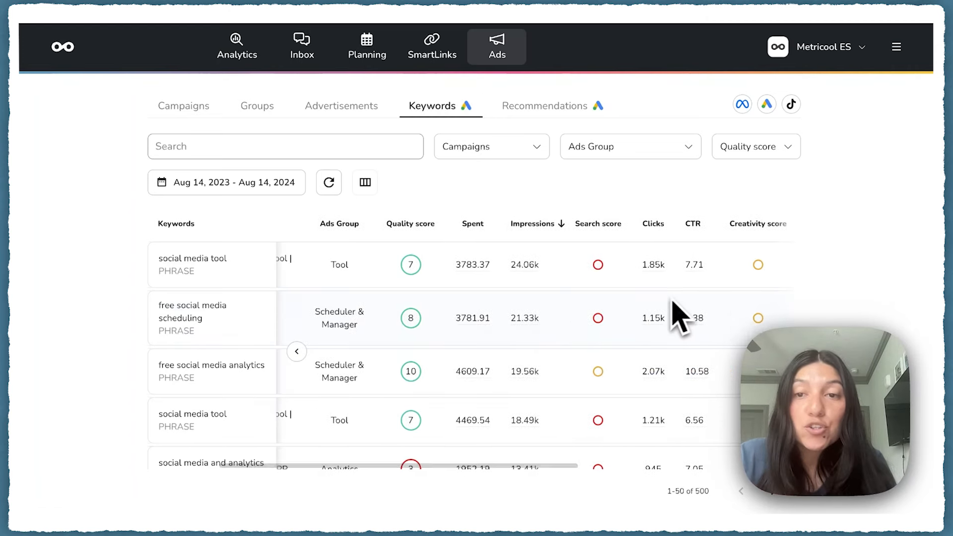
scroll(673, 315, "right", 2)
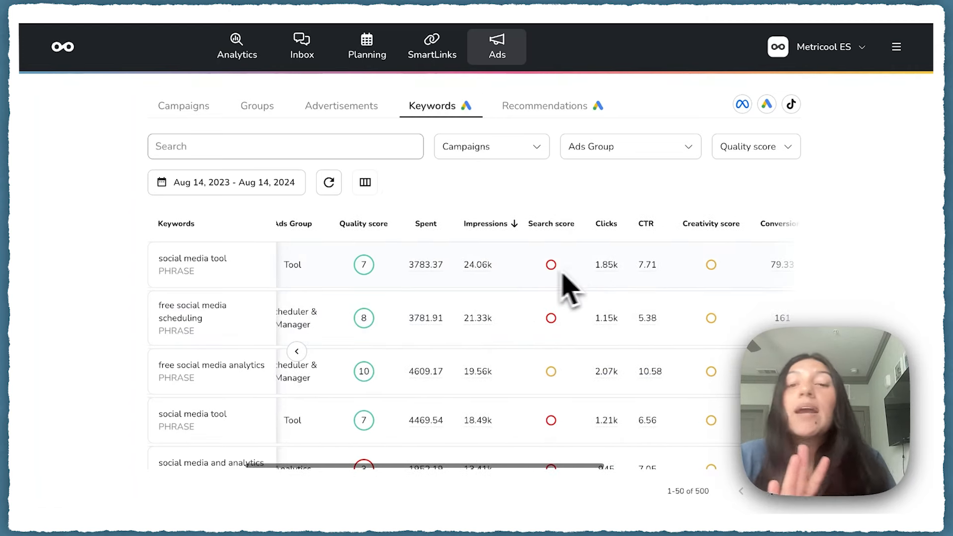
scroll(521, 253, "left", 1)
scroll(519, 250, "left", 4)
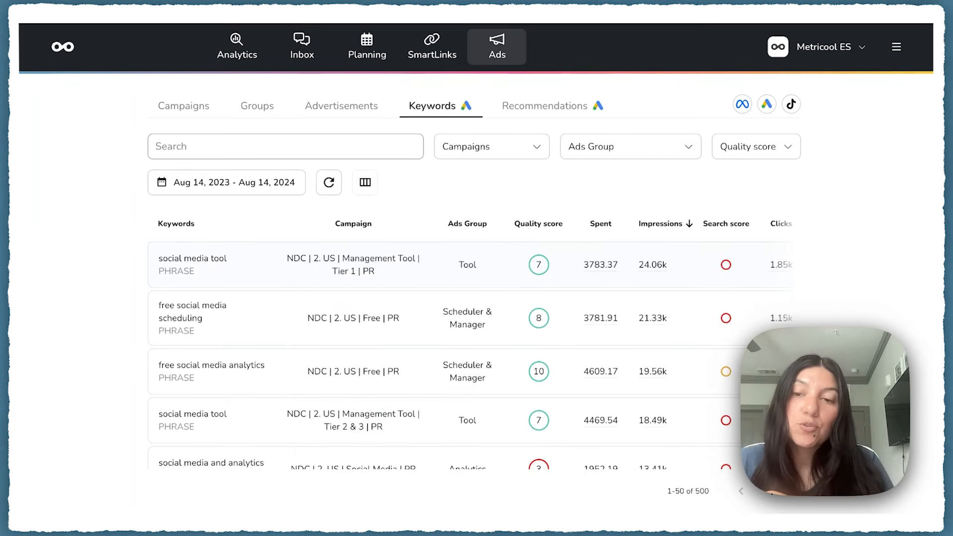
scroll(265, 373, "down", 2)
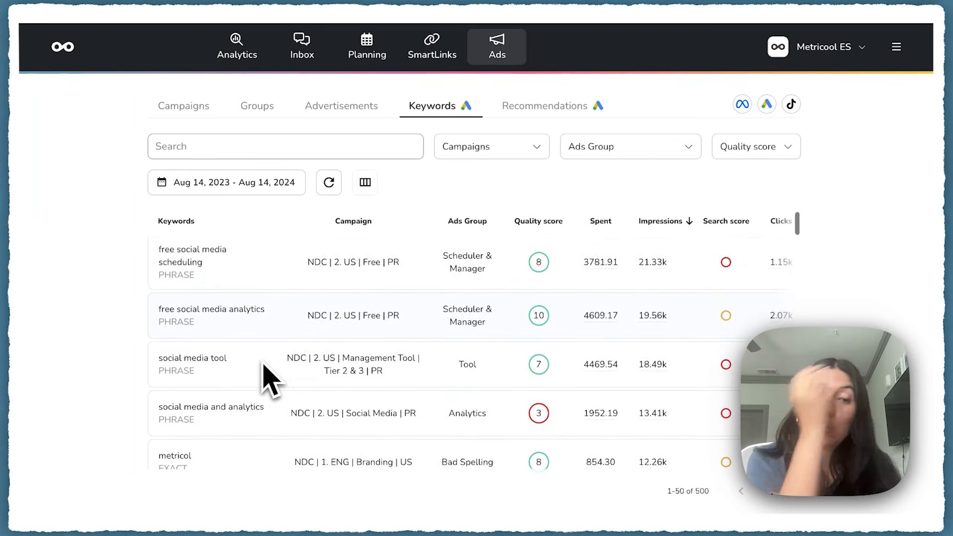
scroll(266, 373, "up", 1)
left_click(546, 105)
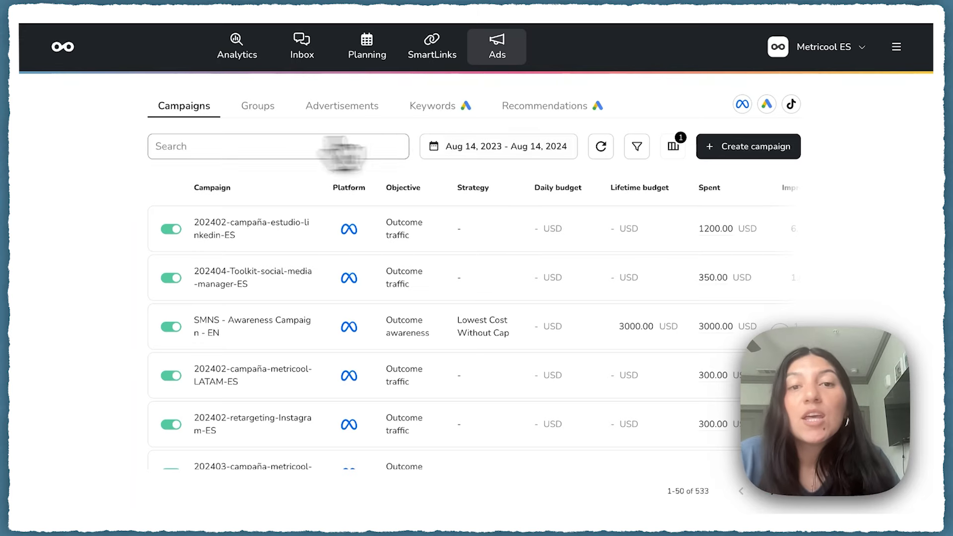
- Inspect the campaign list's date range choices and its status, platform and objective filter options
left_click(492, 147)
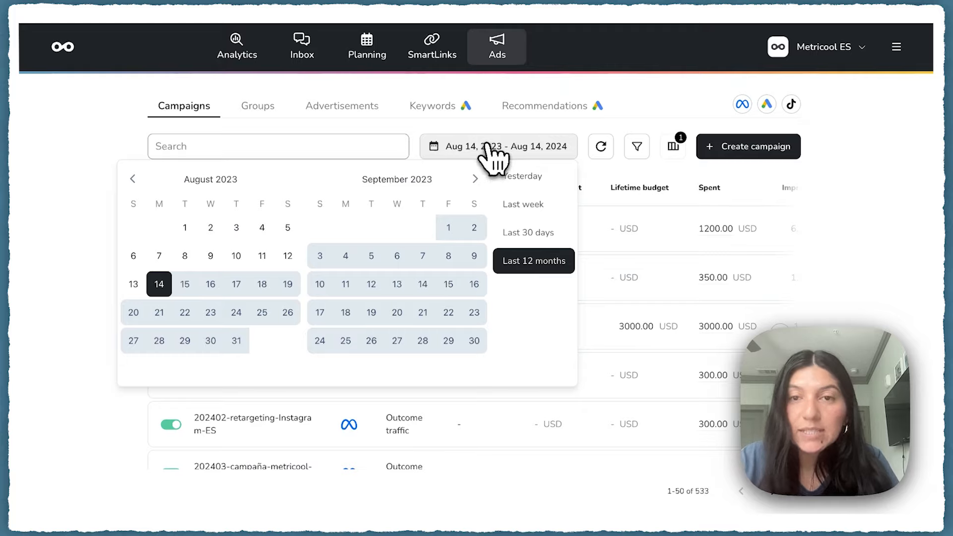
left_click(638, 148)
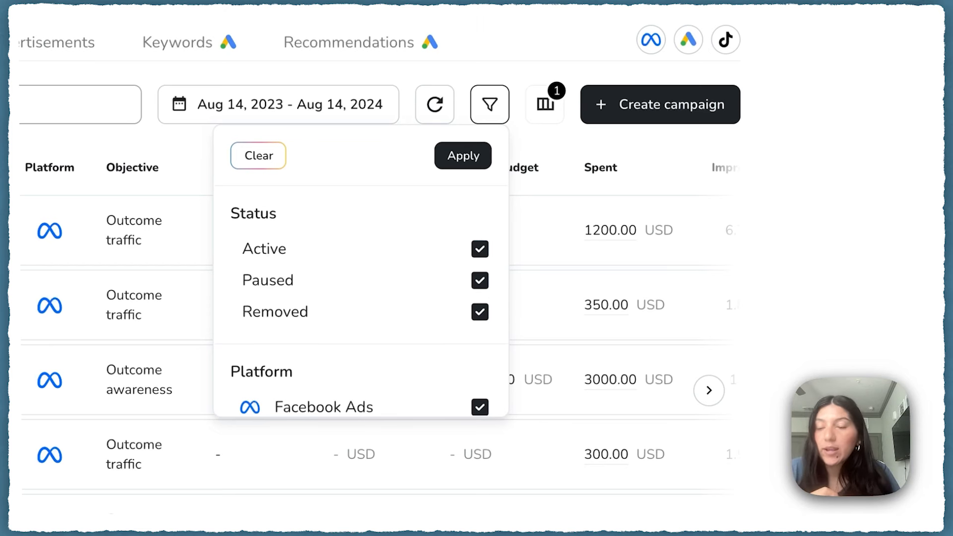
scroll(365, 322, "down", 3)
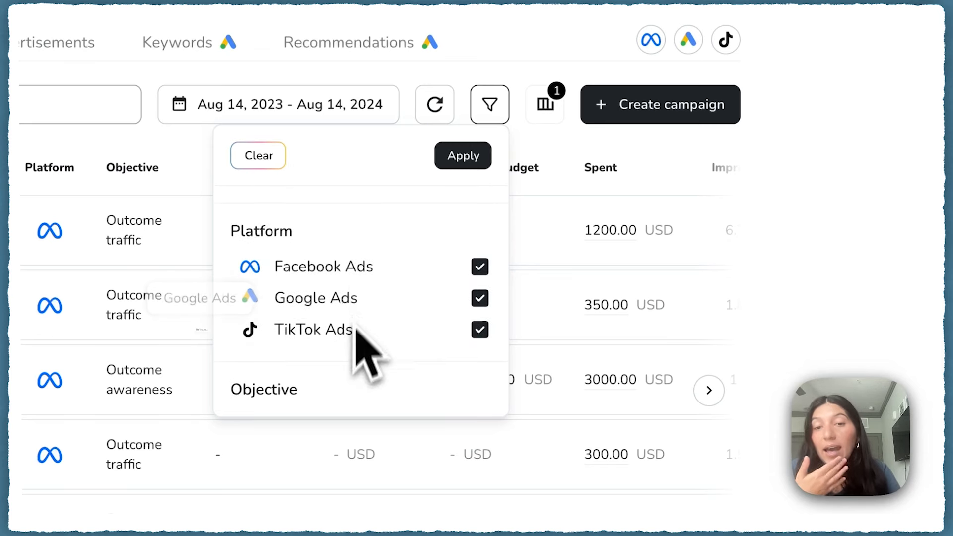
scroll(373, 351, "down", 5)
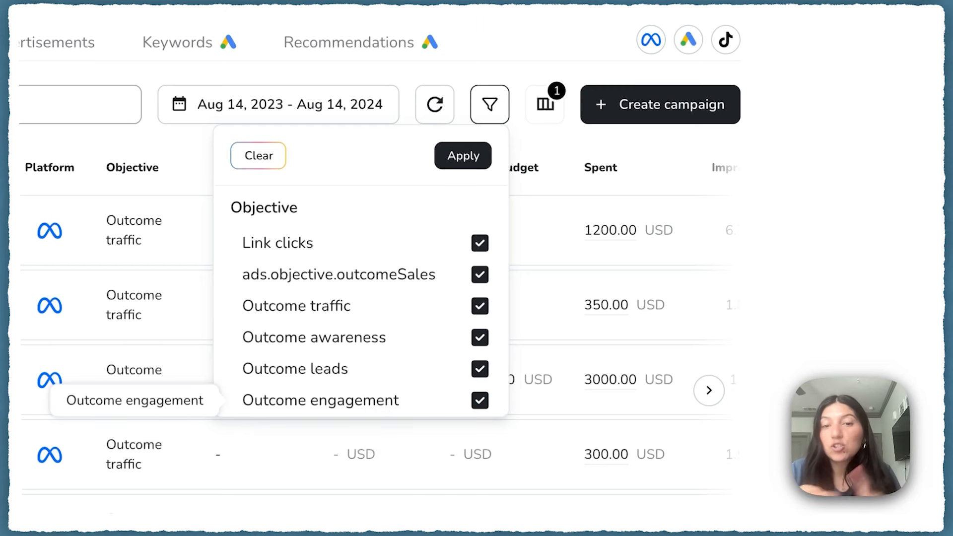
scroll(372, 301, "down", 3)
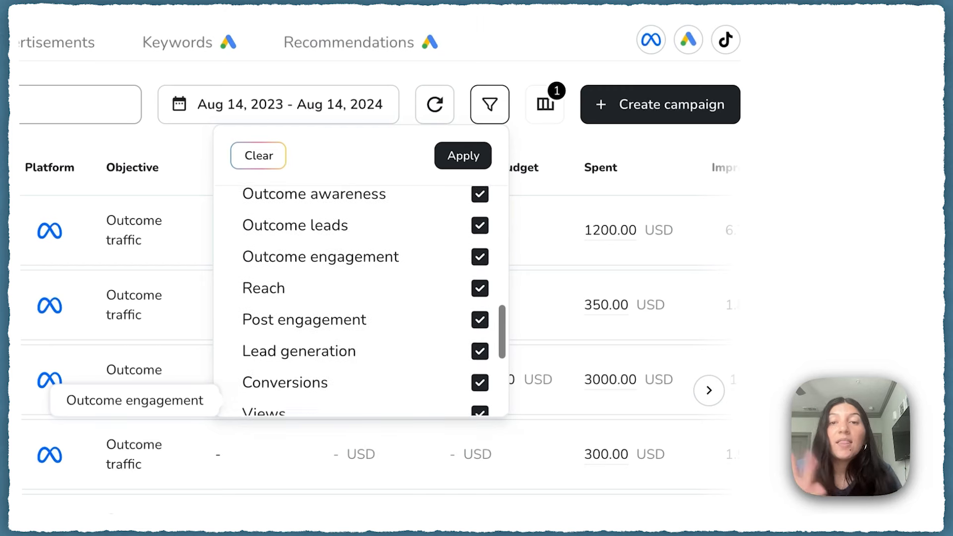
scroll(373, 302, "up", 2)
scroll(373, 302, "up", 1)
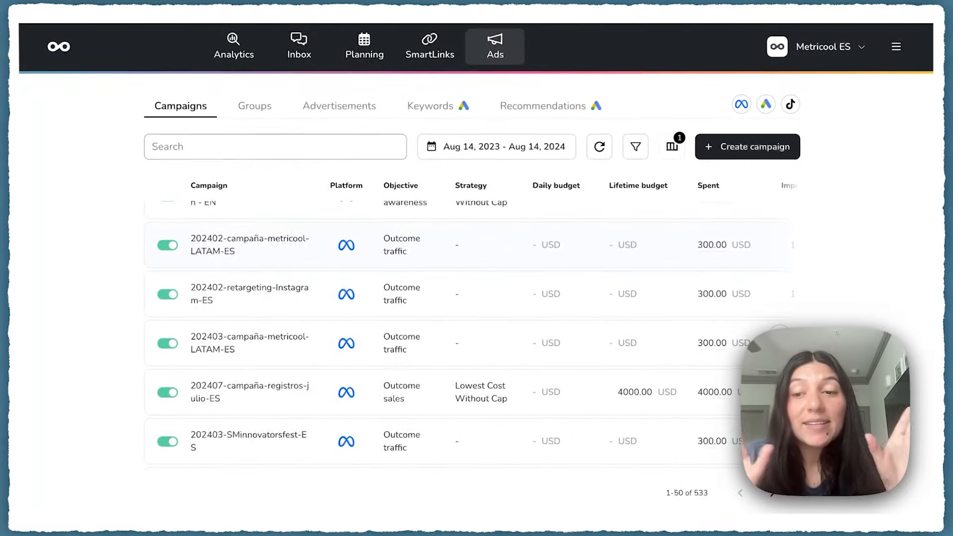
- Examine the campaigns table's performance metrics through conversion rate and check which columns can be shown or hidden
scroll(564, 256, "up", 3)
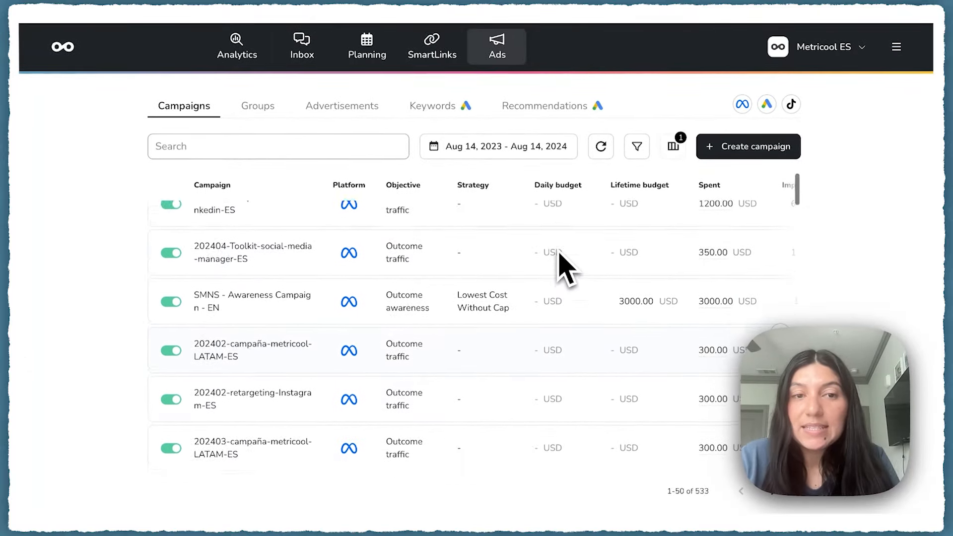
scroll(566, 270, "right", 1)
scroll(561, 254, "right", 3)
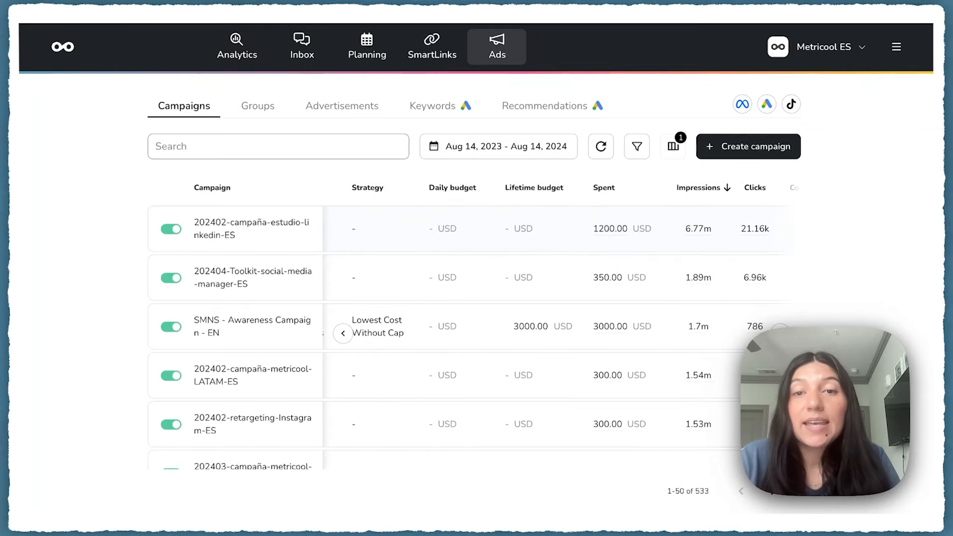
scroll(561, 254, "right", 3)
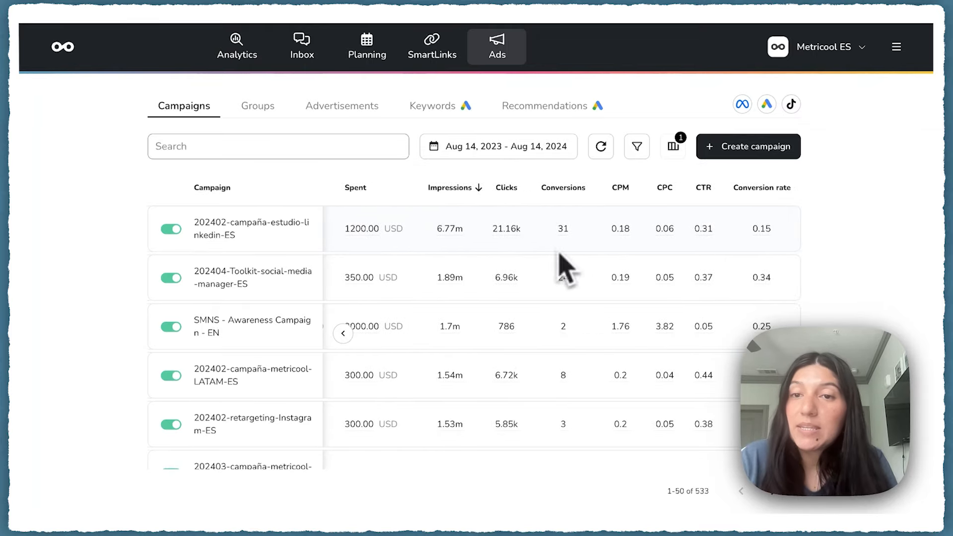
left_click(673, 146)
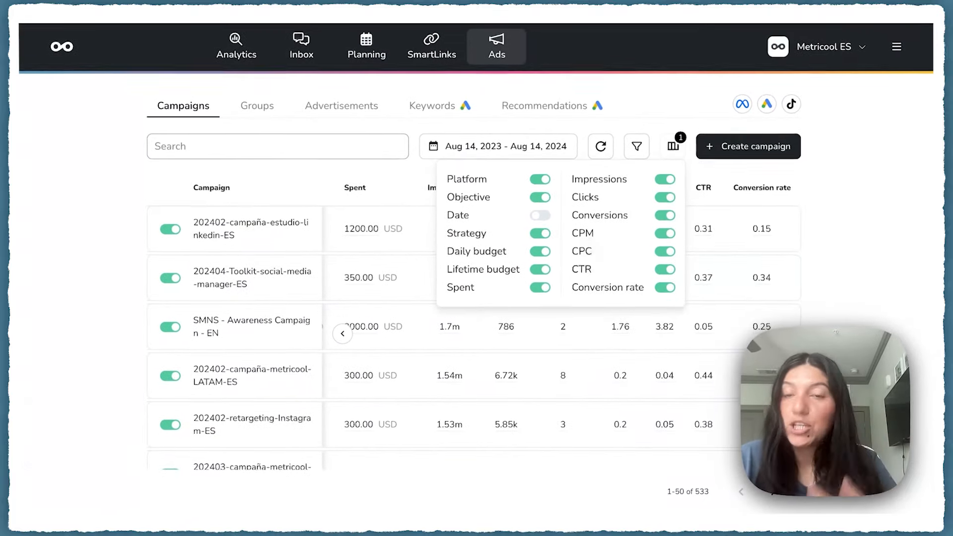
left_click(127, 174)
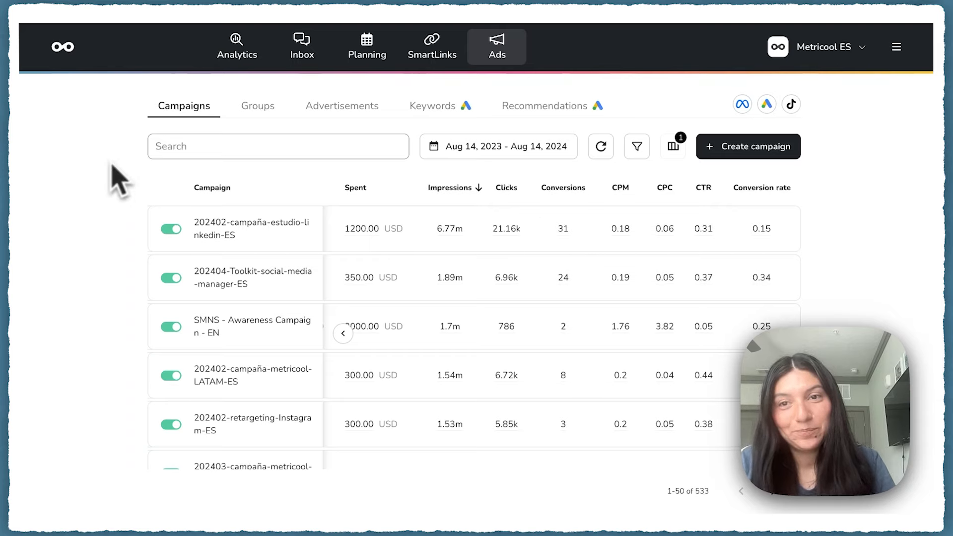
left_click(749, 145)
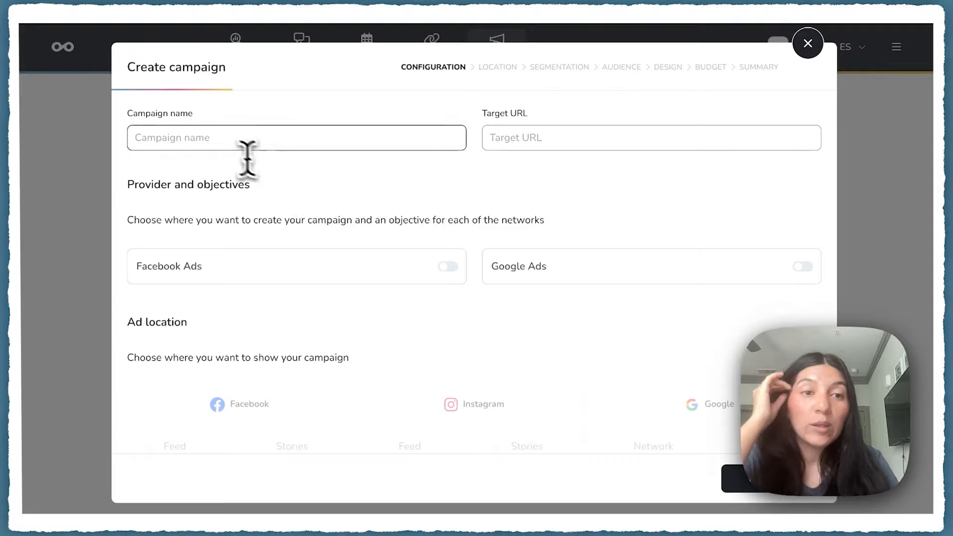
left_click(219, 140)
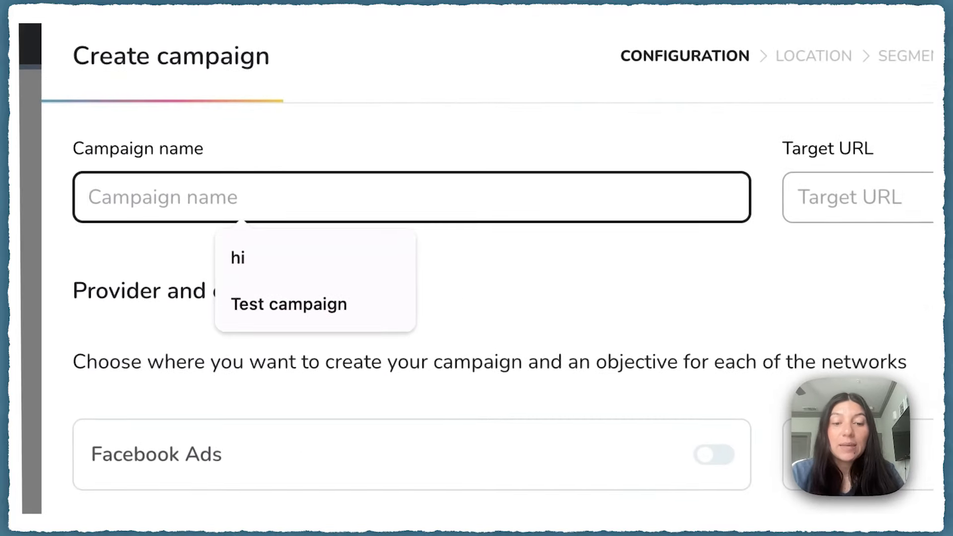
type("Test cam")
left_click(298, 260)
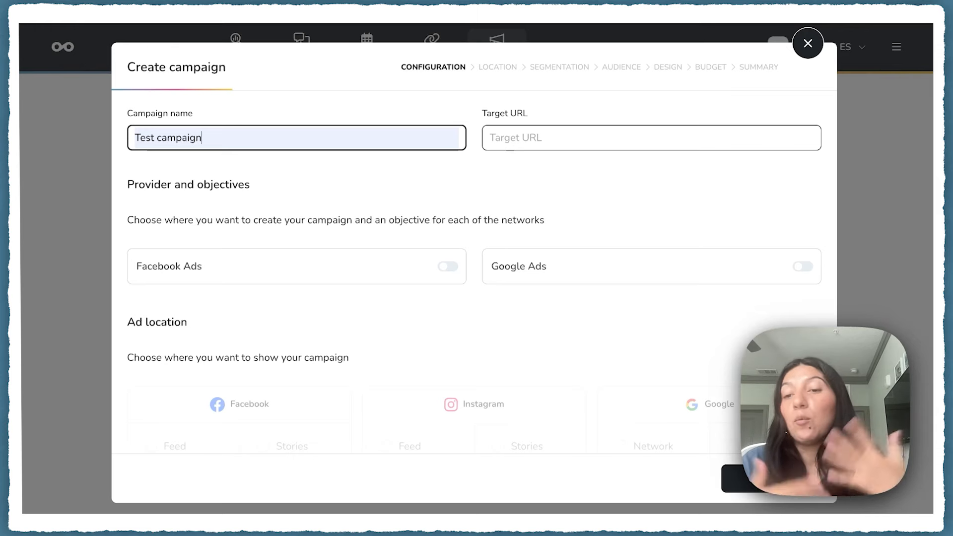
left_click(536, 138)
type("https://www.metricool.com")
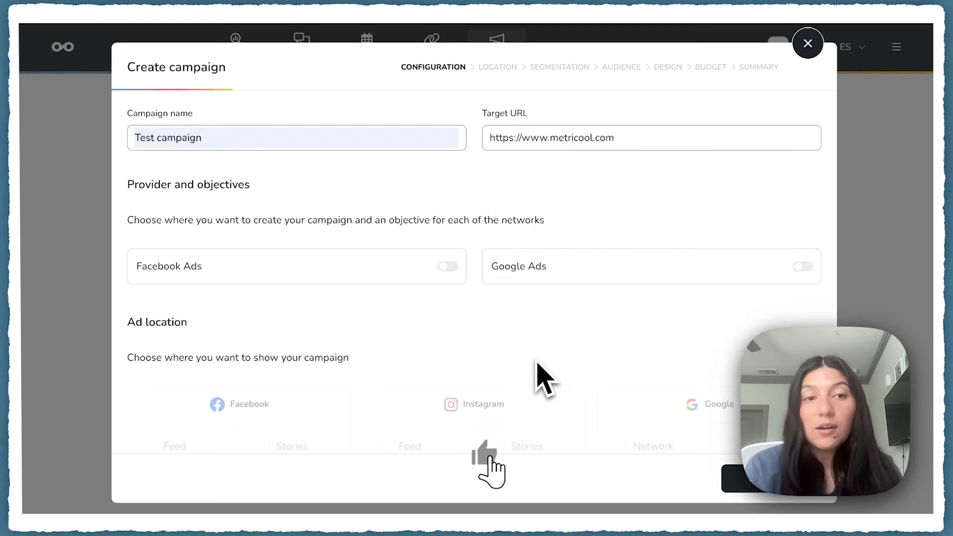
- Try out both ad providers for the campaign and leave only Facebook Ads enabled
scroll(537, 365, "down", 1)
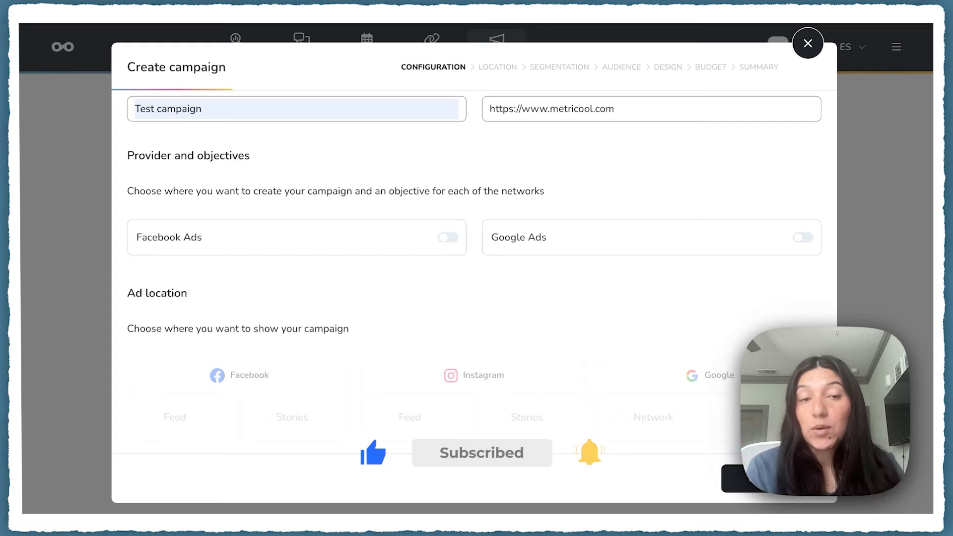
left_click(391, 246)
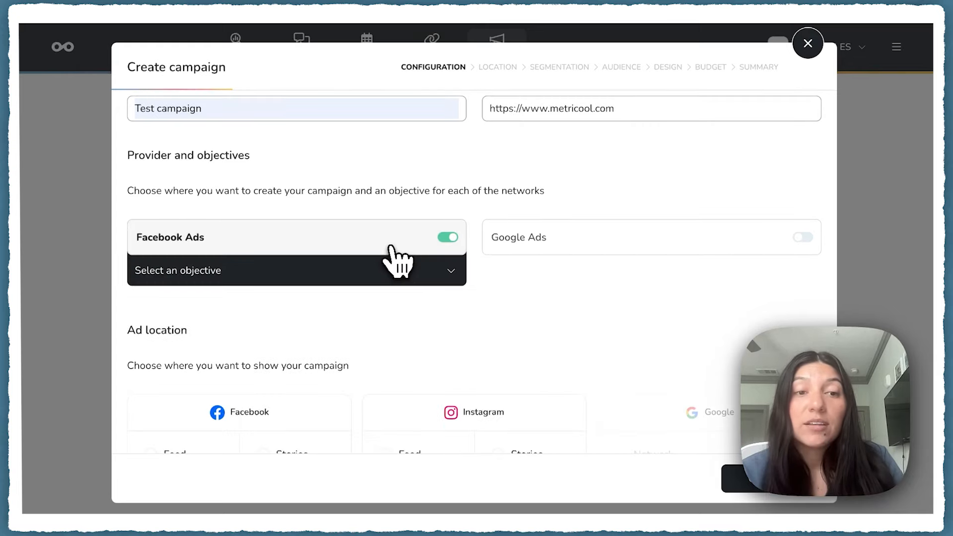
left_click(540, 244)
left_click(404, 246)
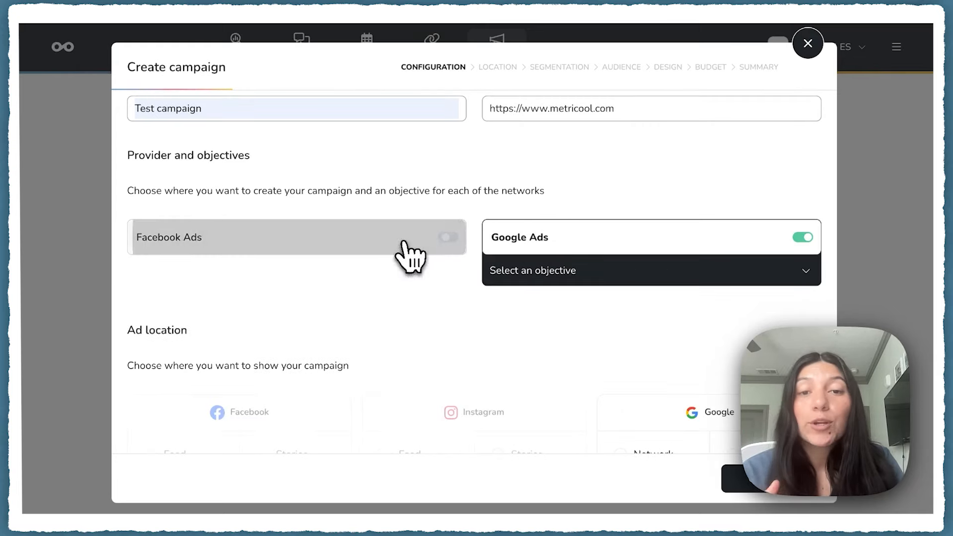
left_click(564, 243)
left_click(403, 235)
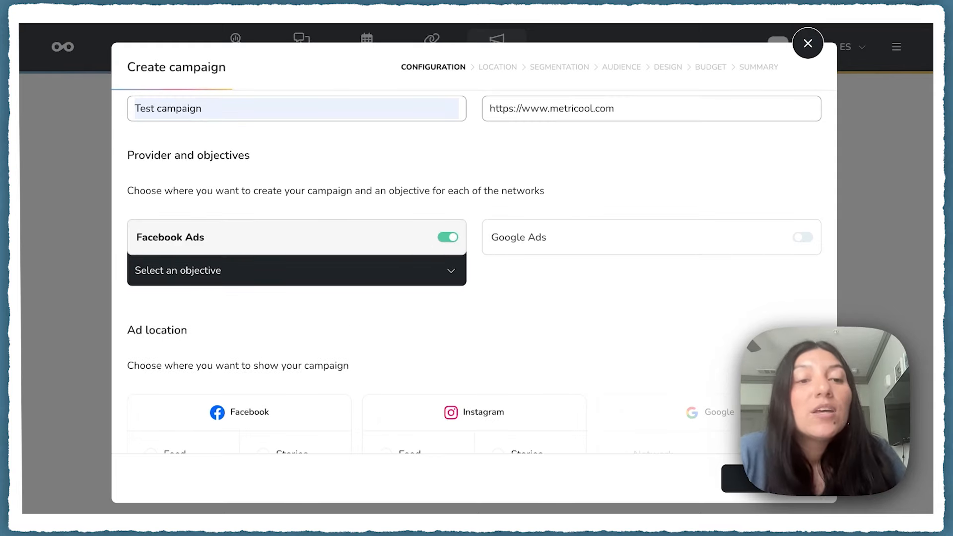
- Set the Facebook Ads campaign objective to Traffic
left_click(449, 271)
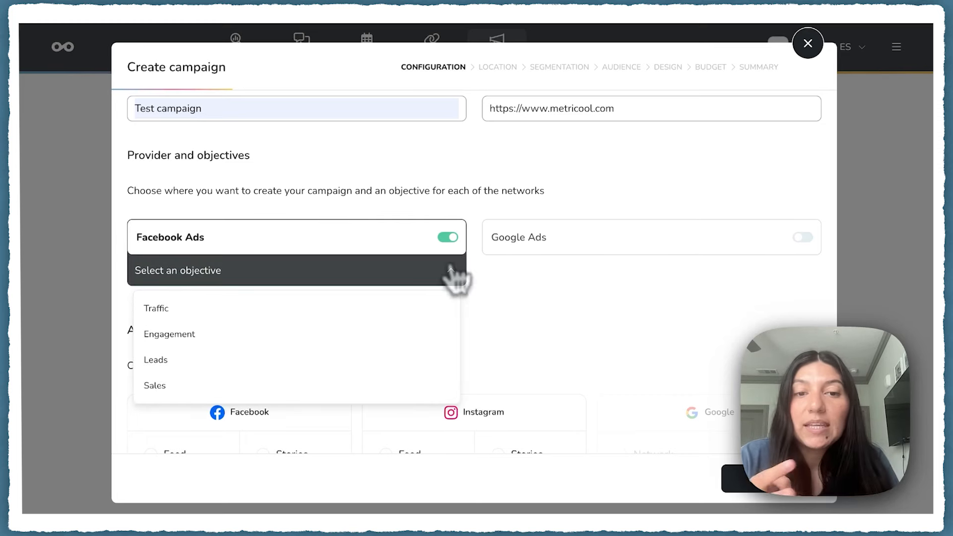
scroll(407, 360, "down", 1)
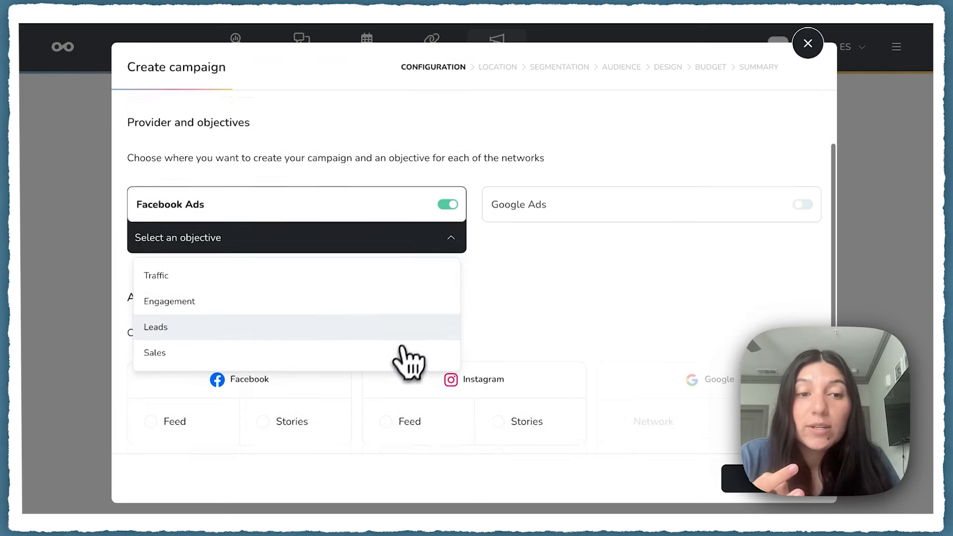
left_click(300, 277)
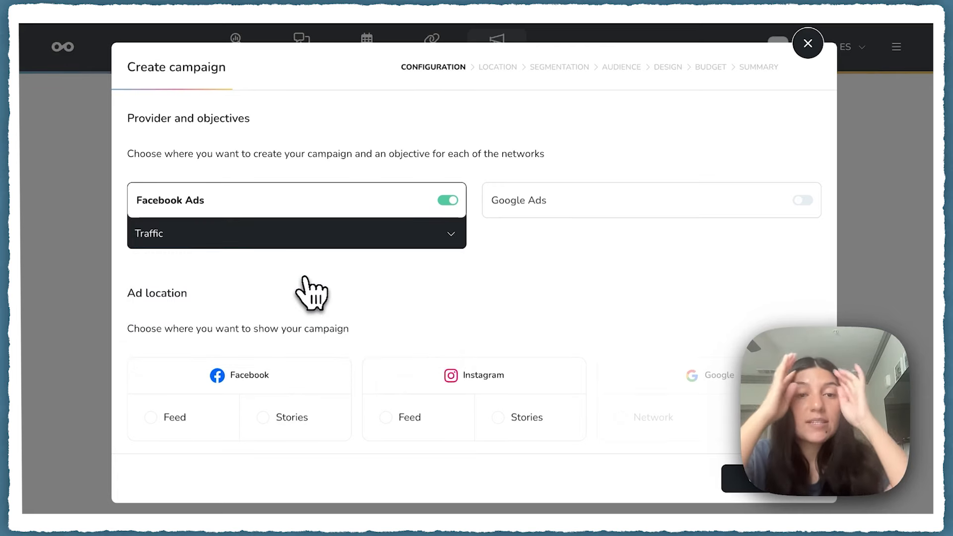
scroll(310, 293, "down", 1)
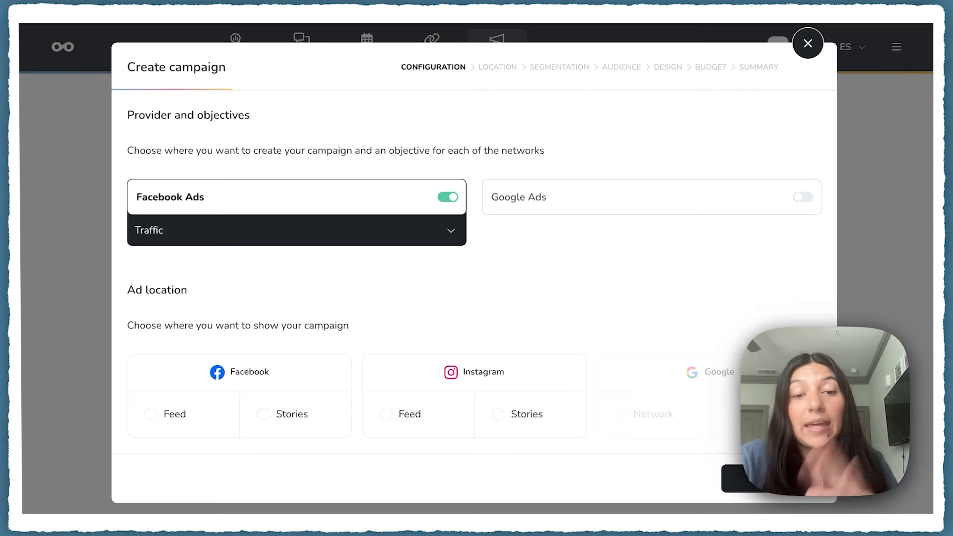
- Show the campaign in both Feed and Stories on Facebook and Instagram, and continue to the location stage
left_click(158, 414)
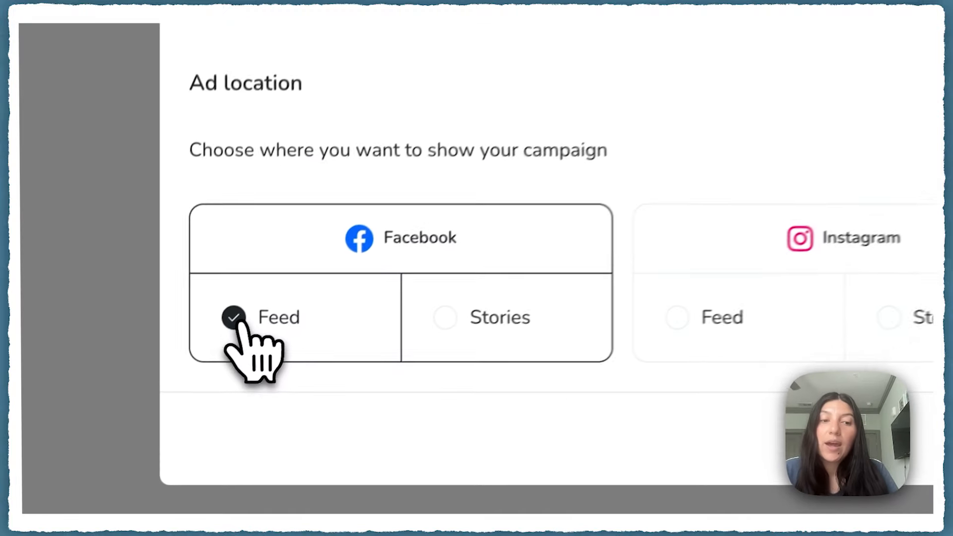
left_click(284, 420)
left_click(735, 313)
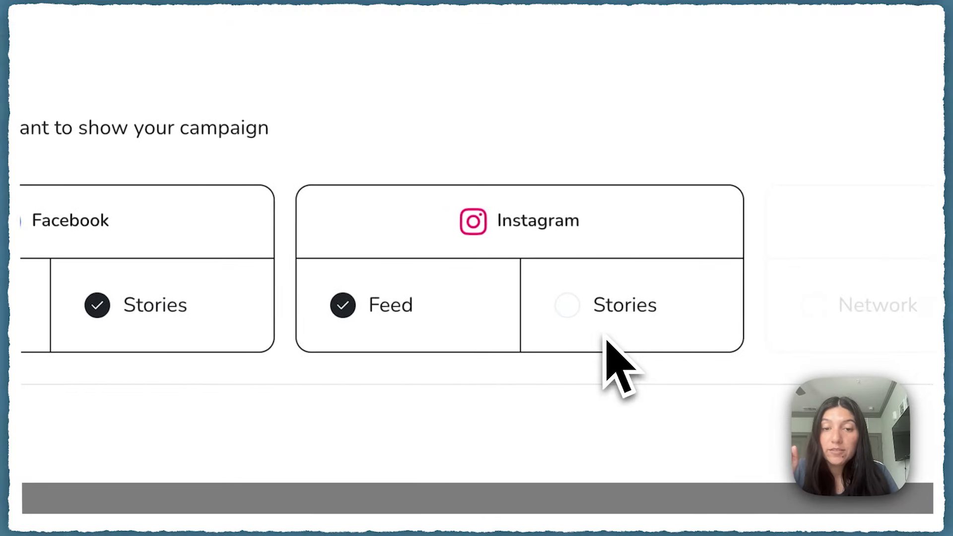
left_click(923, 318)
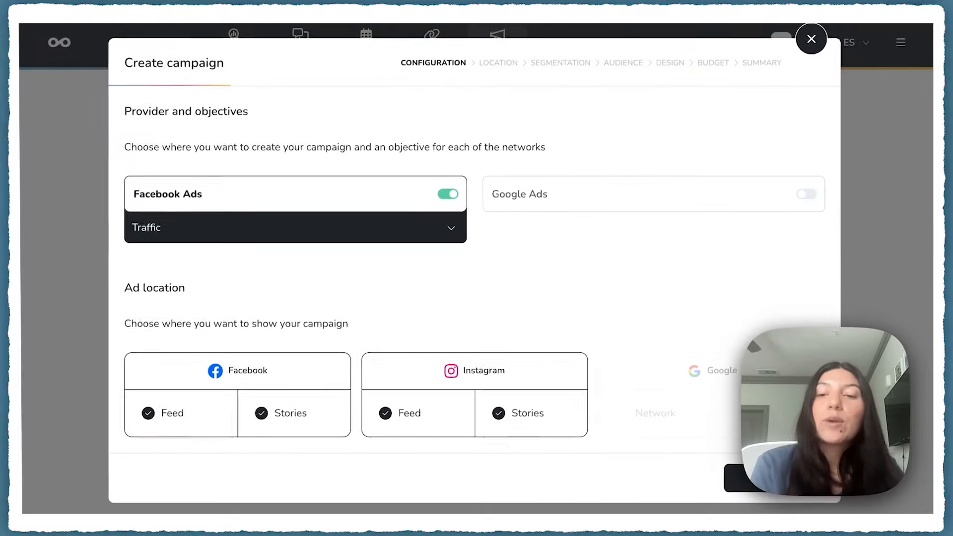
left_click(736, 489)
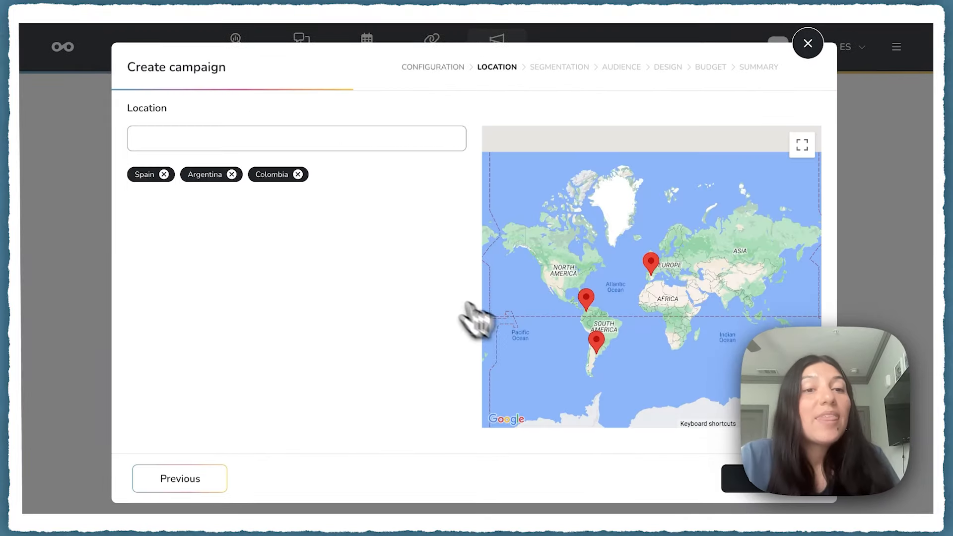
- Replace the preset target countries with New York,New York,United States and Miami,Florida,United States
left_click(298, 174)
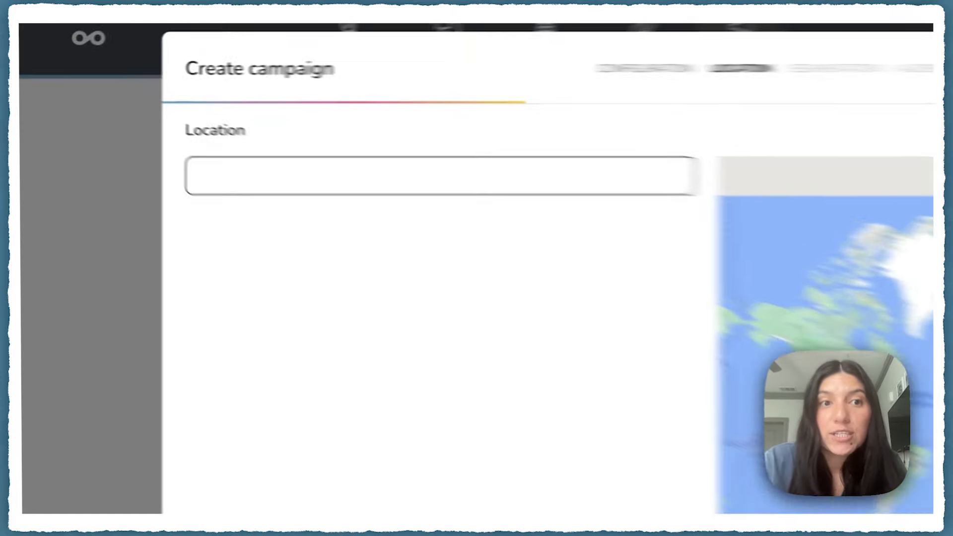
type("new")
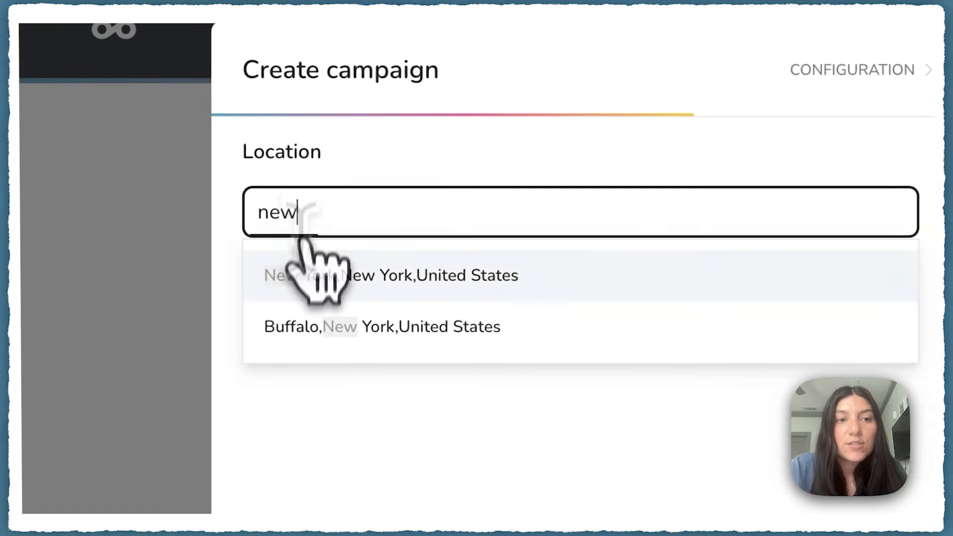
left_click(158, 174)
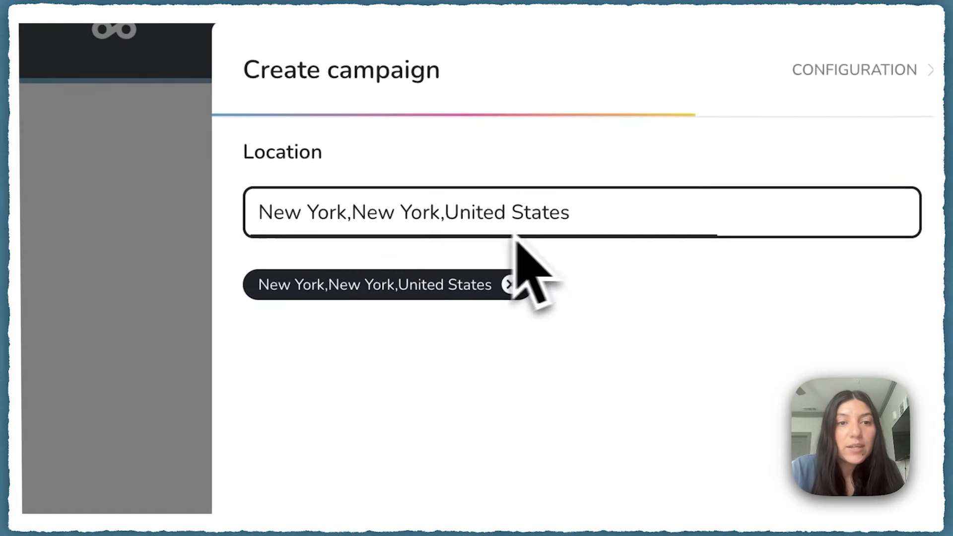
left_click(554, 206)
key("BackSpace")
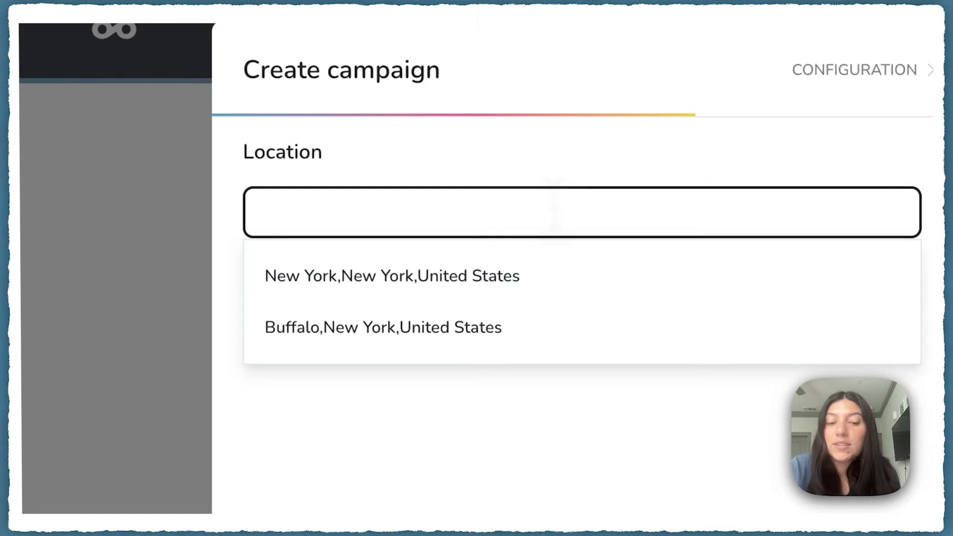
type("miami")
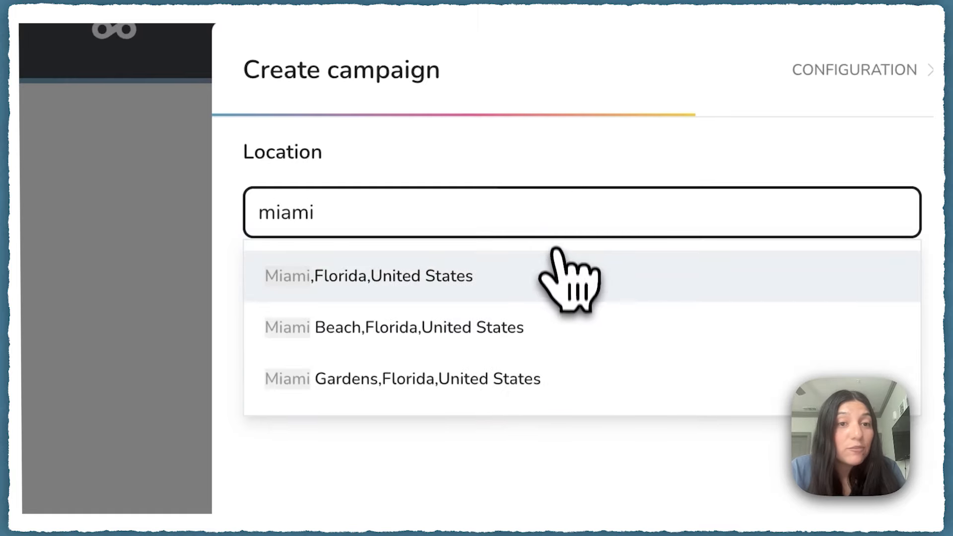
left_click(569, 275)
- Add Los Angeles,California,United States and Chicago,Illinois,United States to the campaign's target locations
left_click(517, 213)
key("BackSpace")
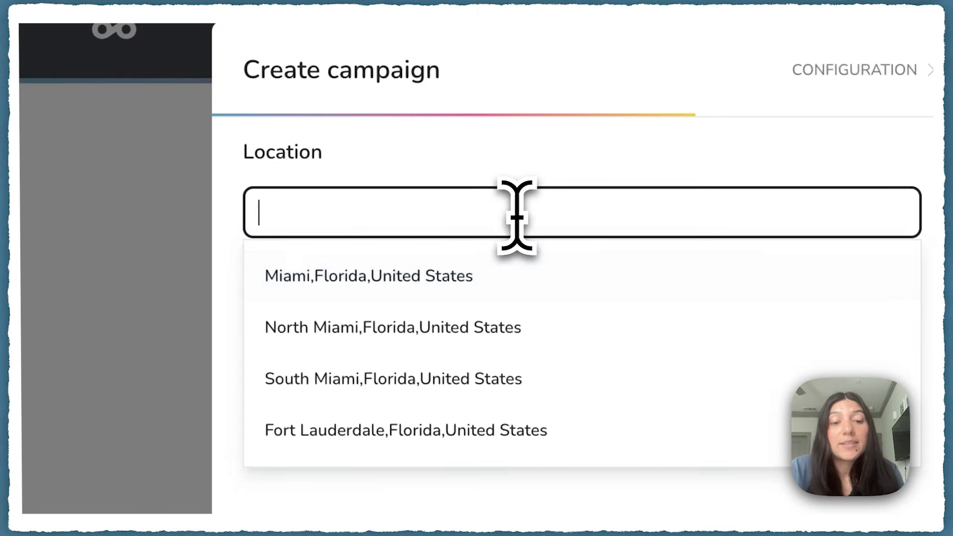
type("los angel")
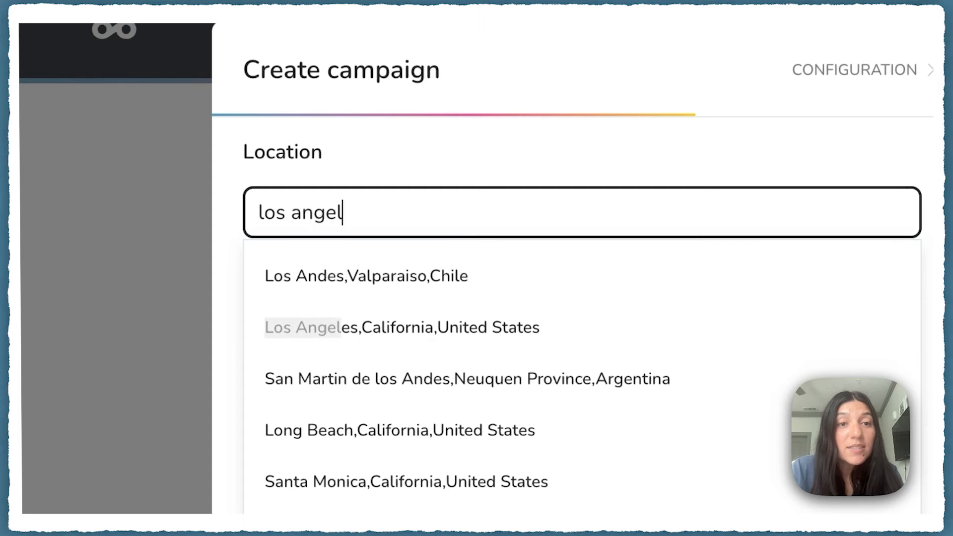
left_click(457, 272)
left_click(570, 209)
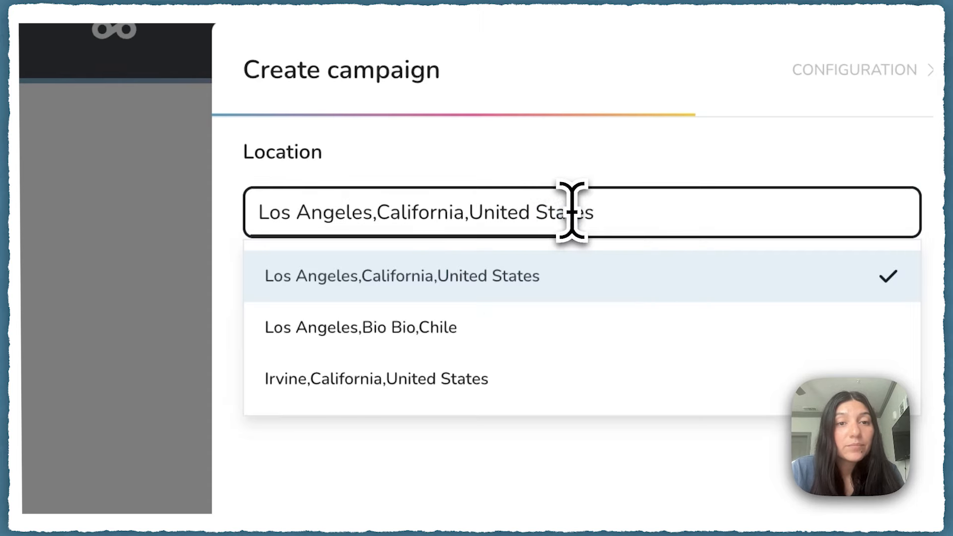
key("BackSpace")
type("chicago")
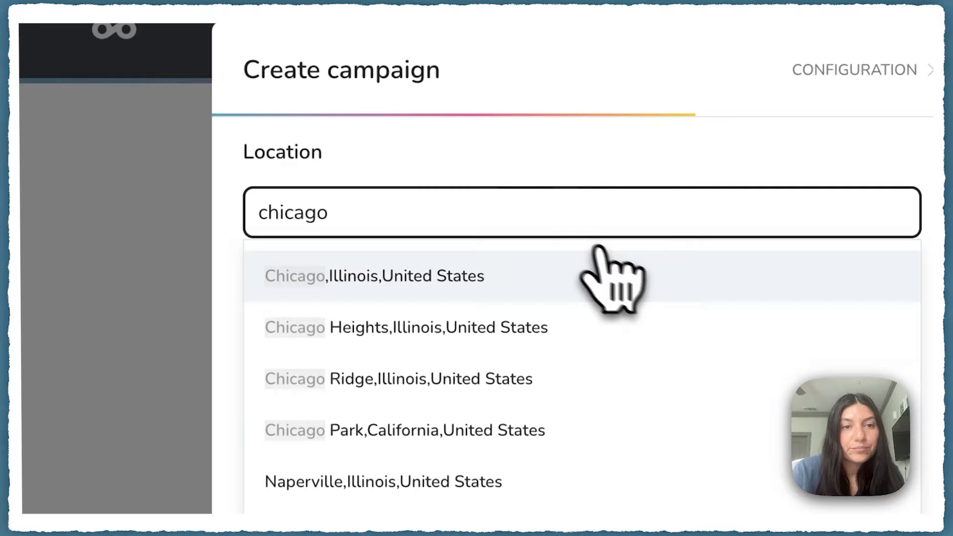
left_click(613, 273)
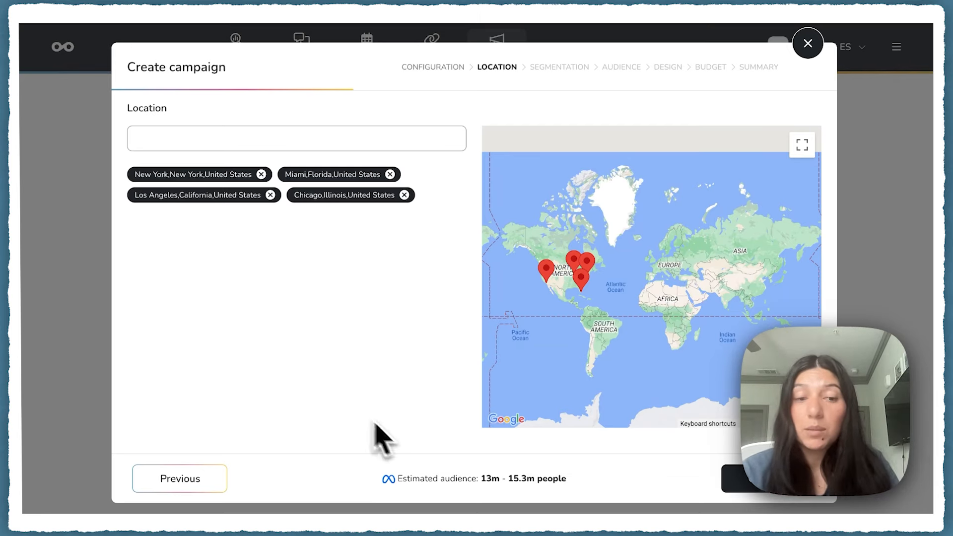
- In the segmentation stage, limit the audience's age range to 18 to 54 and continue to the audience stage
left_click(751, 480)
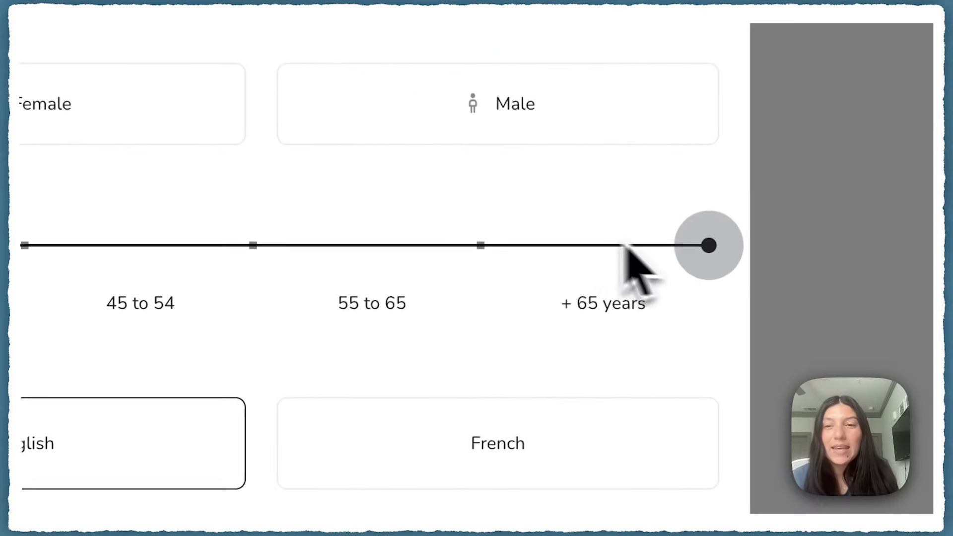
left_click_drag(625, 245, 318, 293)
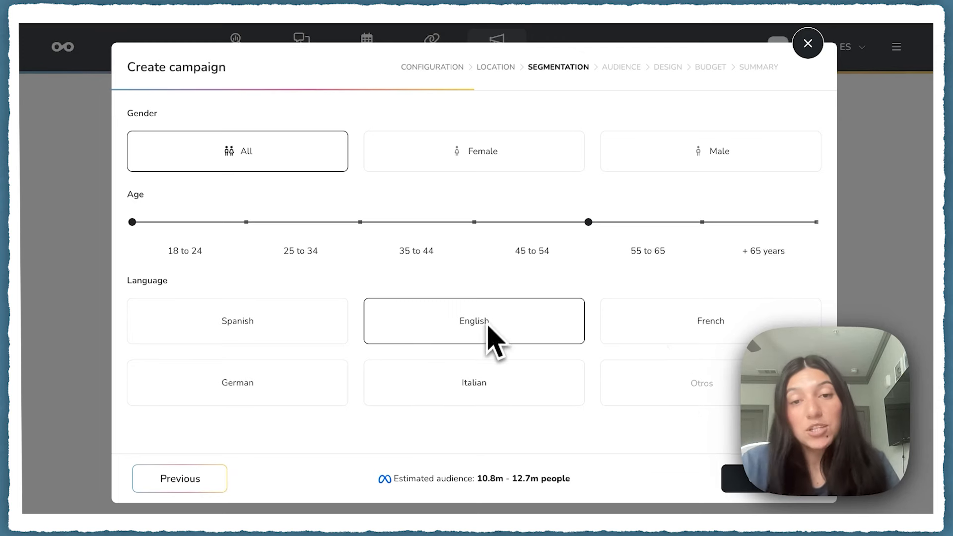
left_click(765, 502)
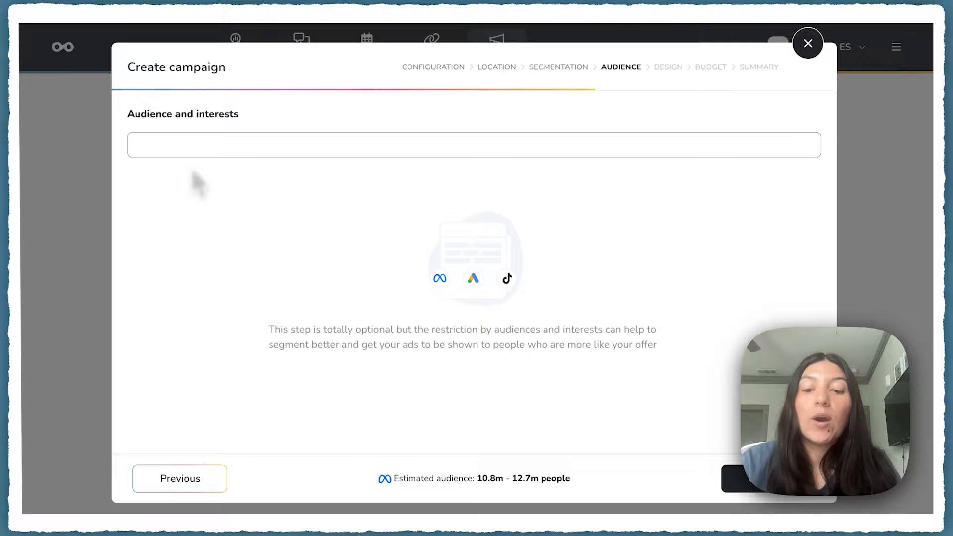
- Add Marketing and Digital marketing as audience interests for the campaign
left_click(199, 148)
type("marketing")
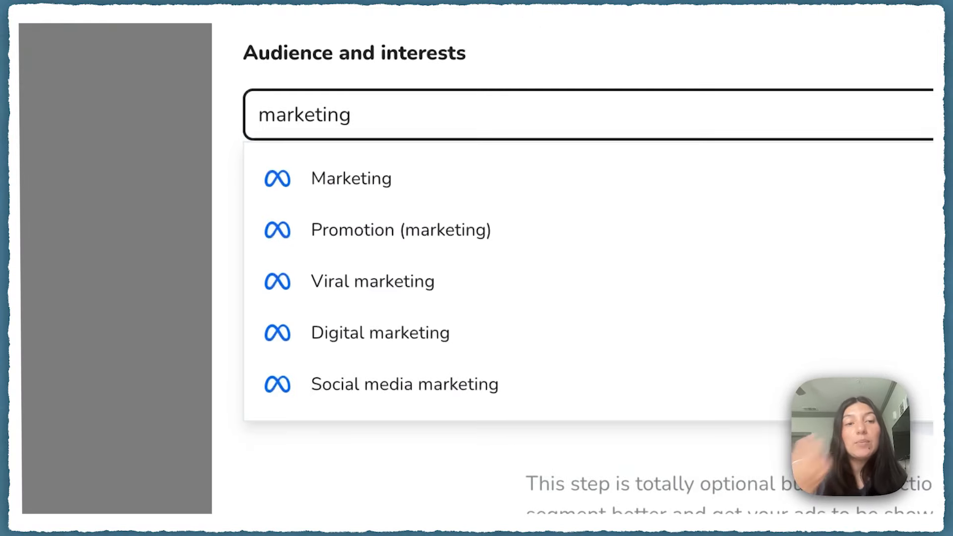
left_click(333, 179)
left_click(335, 122)
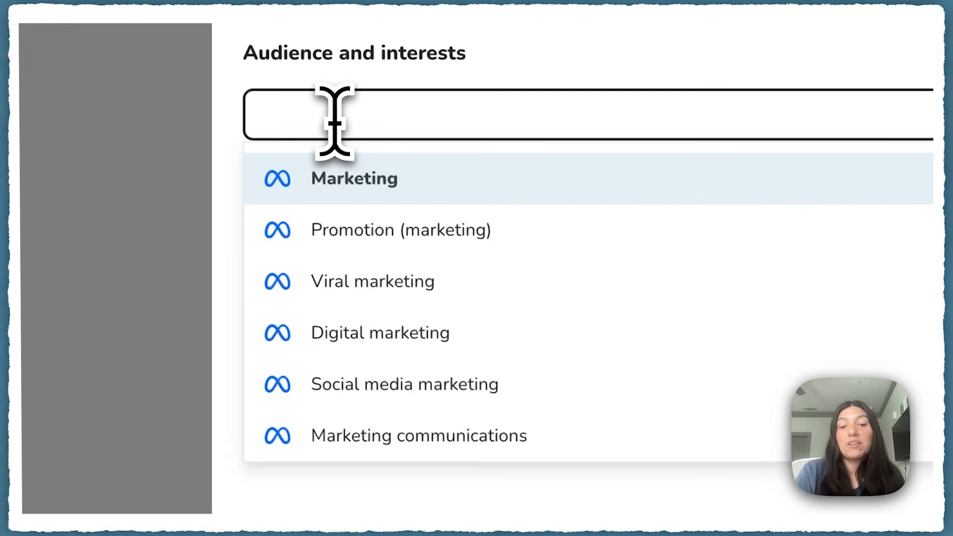
type("marketin")
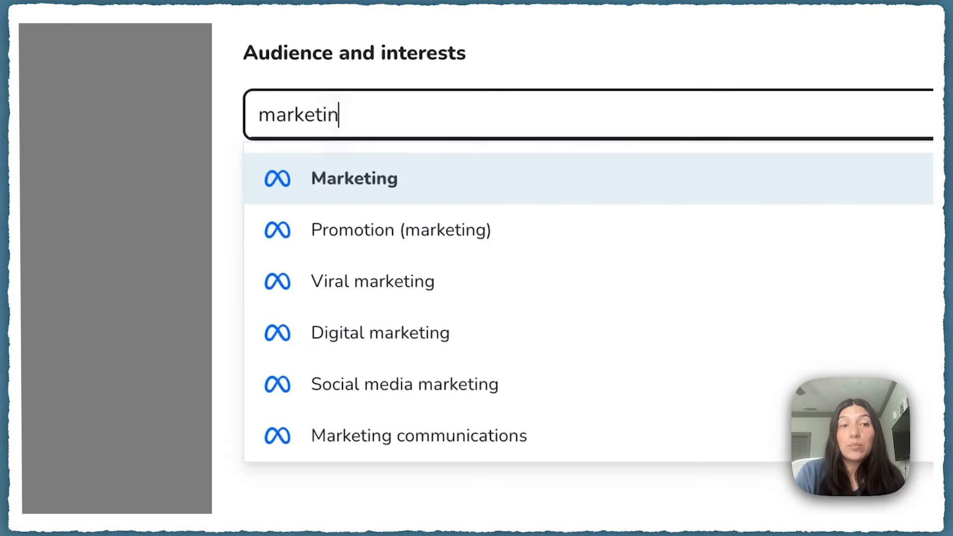
left_click(377, 338)
- Add Social media marketing and Instagram to the campaign's audience interests
left_click(330, 117)
type("market")
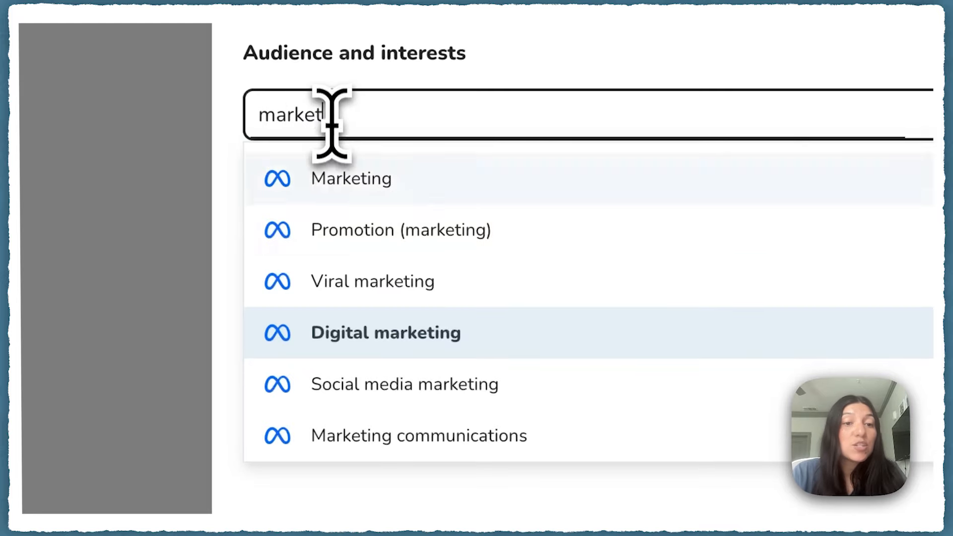
key("BackSpace")
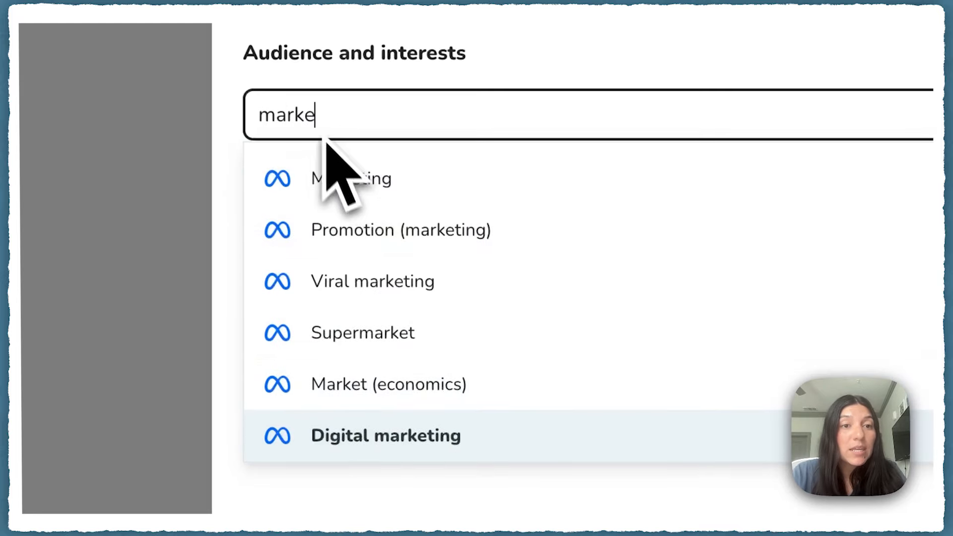
scroll(387, 348, "down", 2)
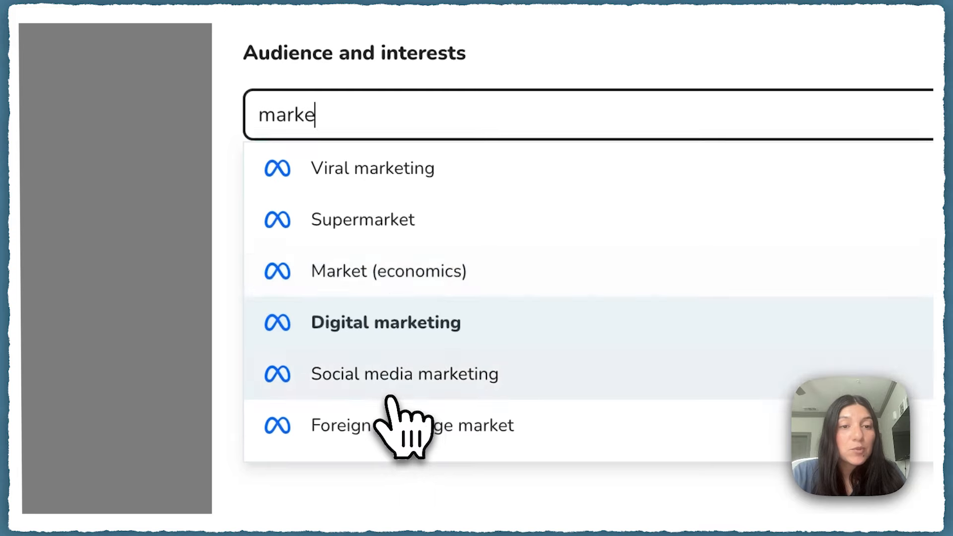
left_click(390, 392)
left_click(298, 102)
type("instagram")
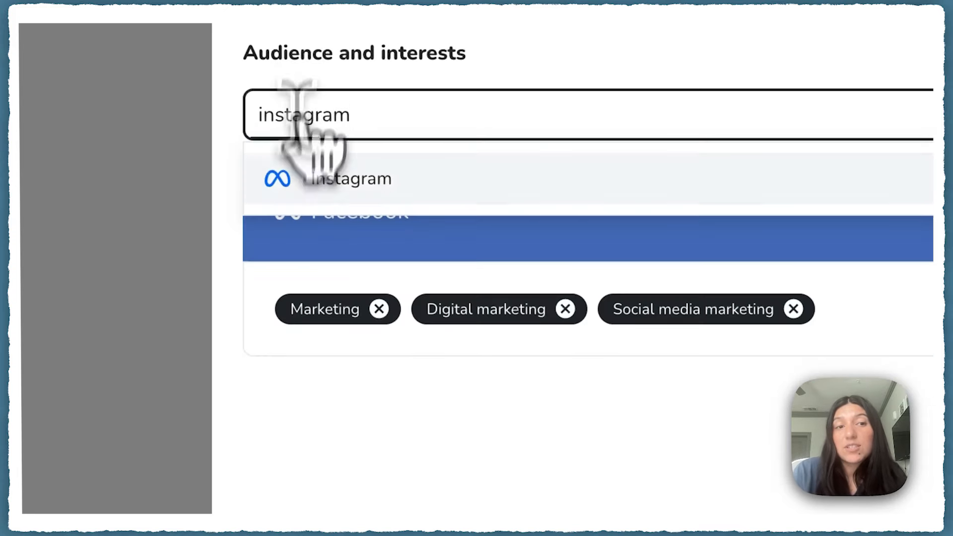
left_click(322, 177)
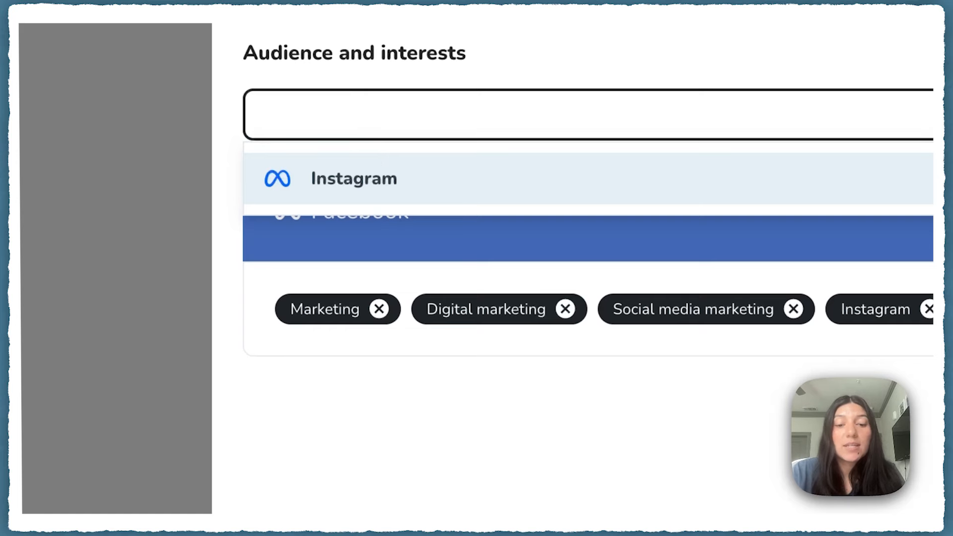
- Try to find "social media strategy" as an additional audience interest, and clear the search
type("social media strategy")
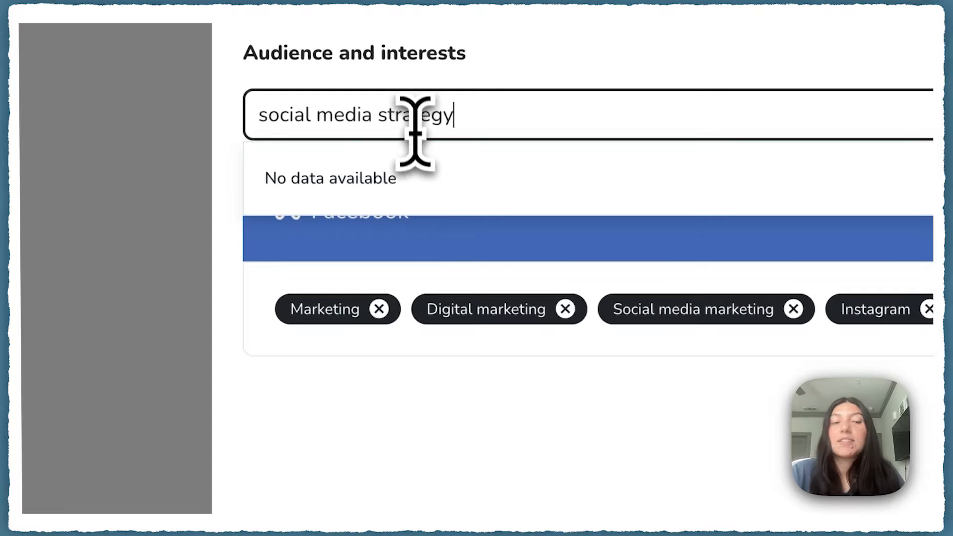
key("ctrl+a")
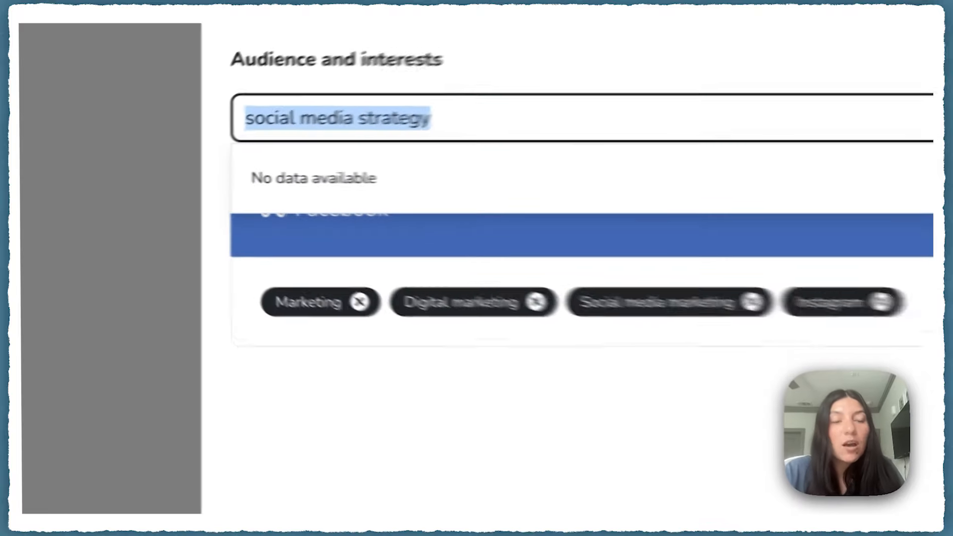
key("BackSpace")
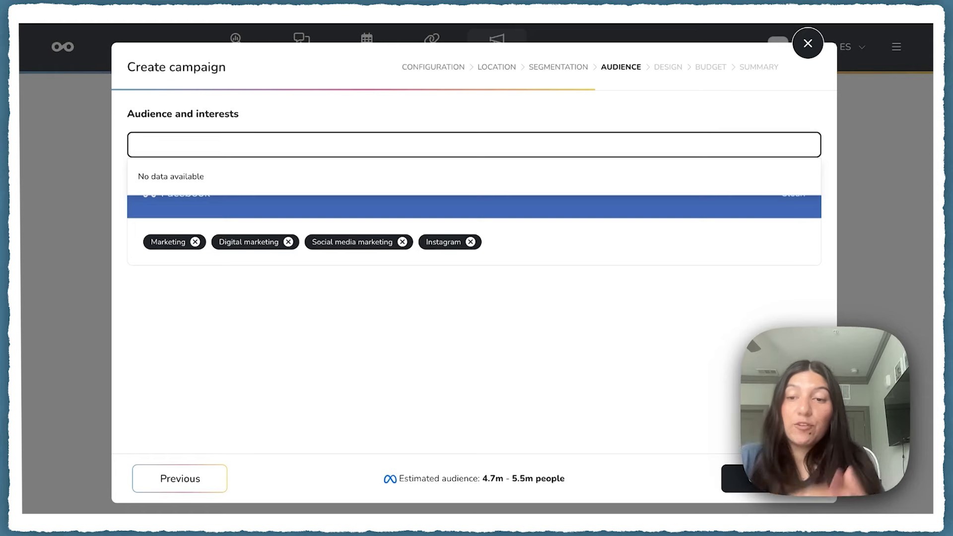
left_click(394, 372)
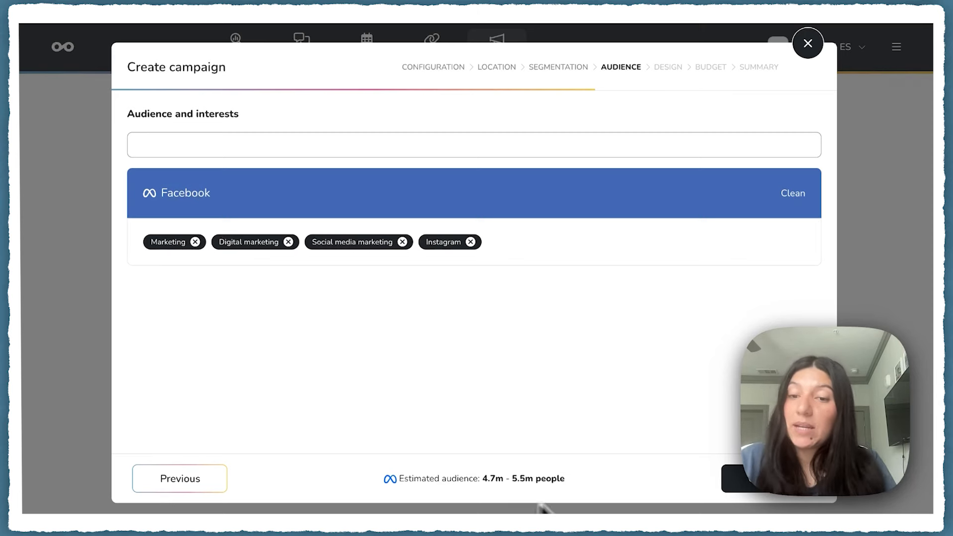
- Fill in the ad design with ad name Metricool Test, business name Metricool and description "Become a better social media manager with social media management"
left_click(737, 485)
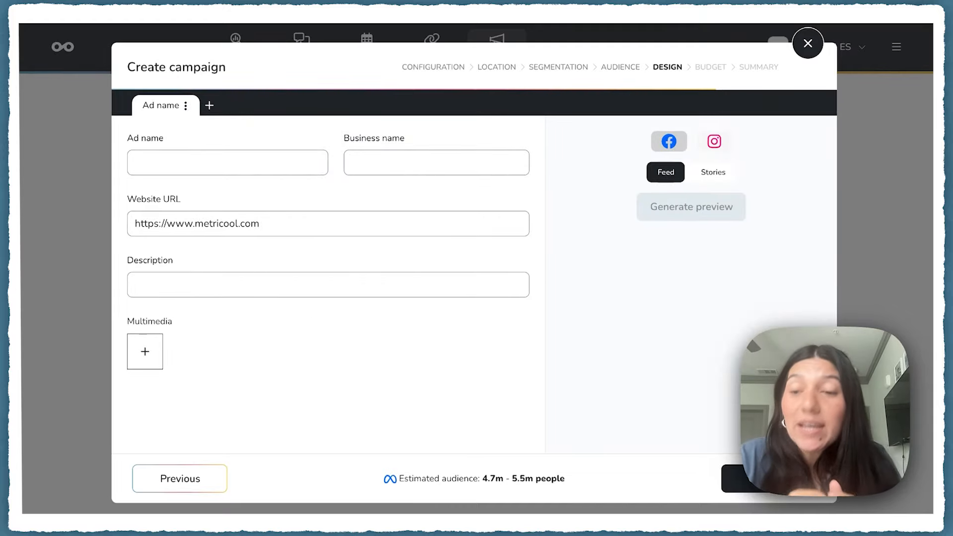
left_click(177, 164)
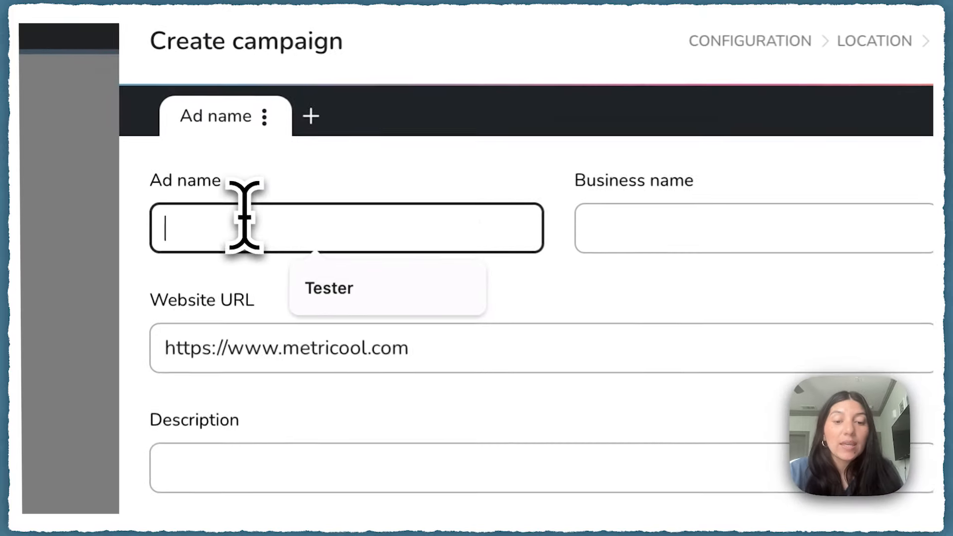
type("Metrico")
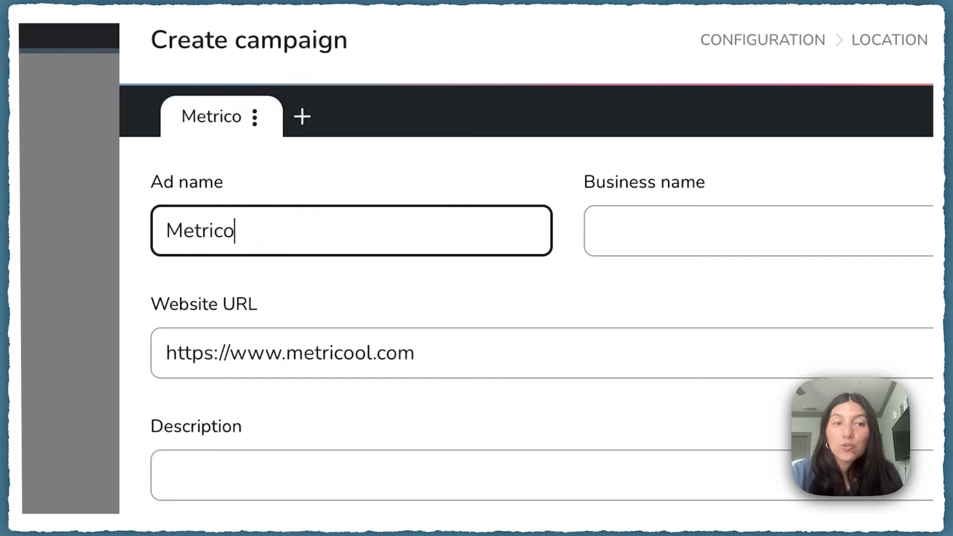
type("ol Test")
left_click(619, 233)
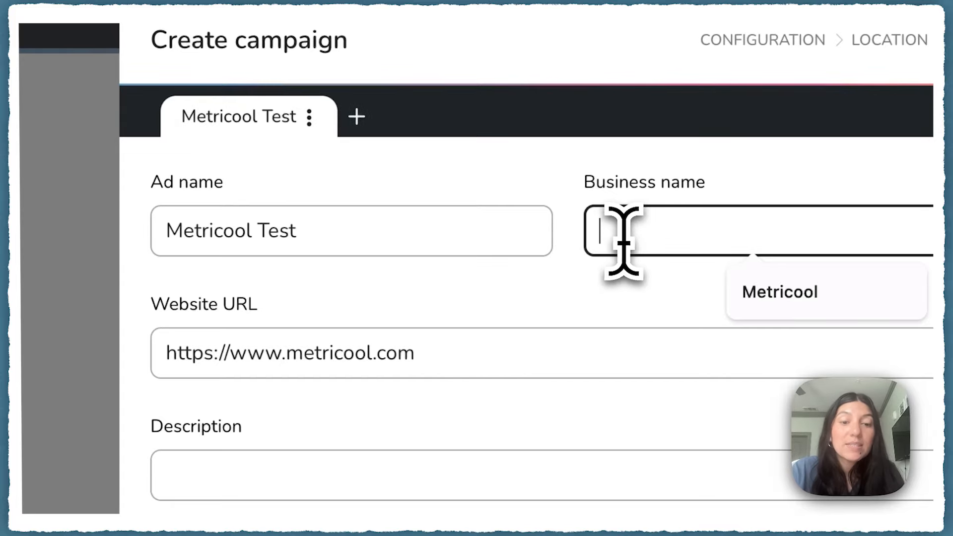
type("Metricool")
left_click(757, 295)
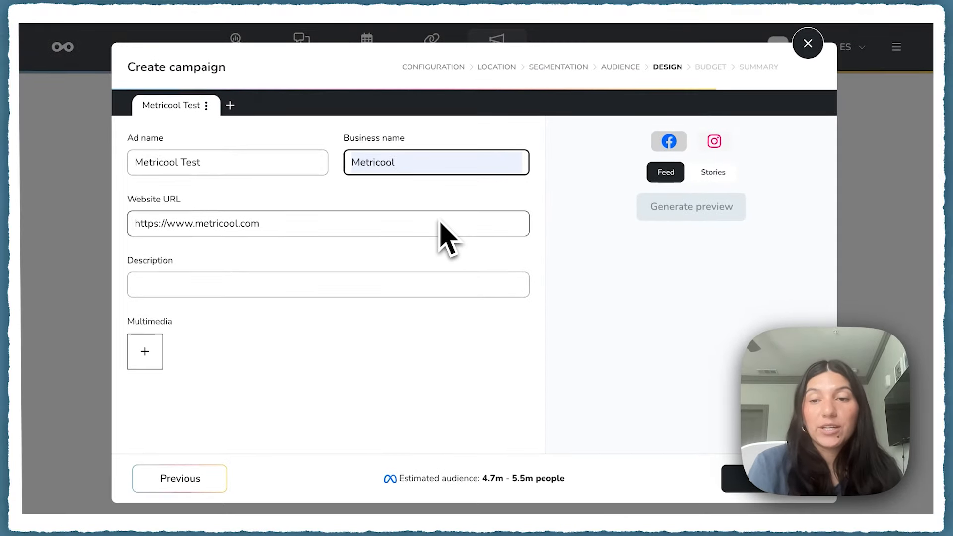
left_click(297, 285)
type("Become a better social media manager with social media management")
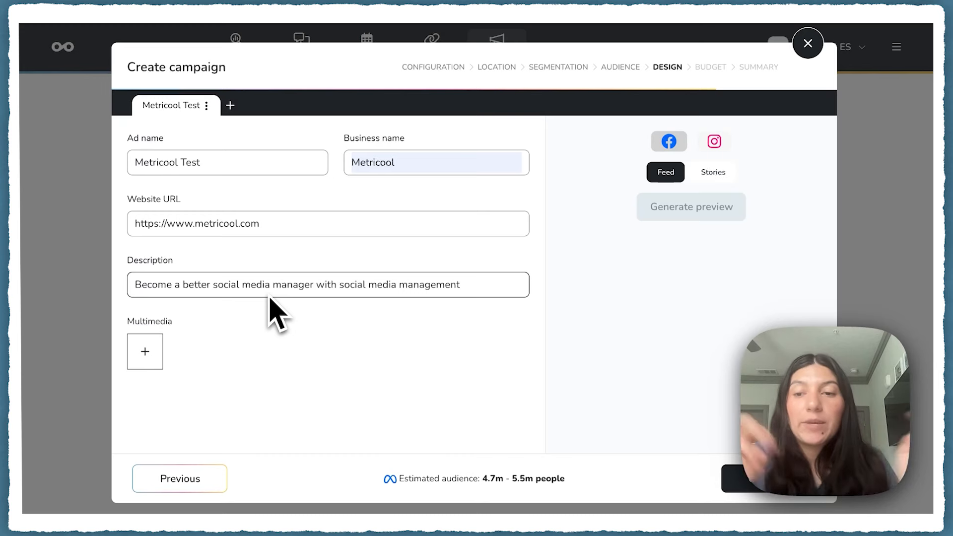
- End the ad description with a period and add an image to the ad's multimedia
type(".")
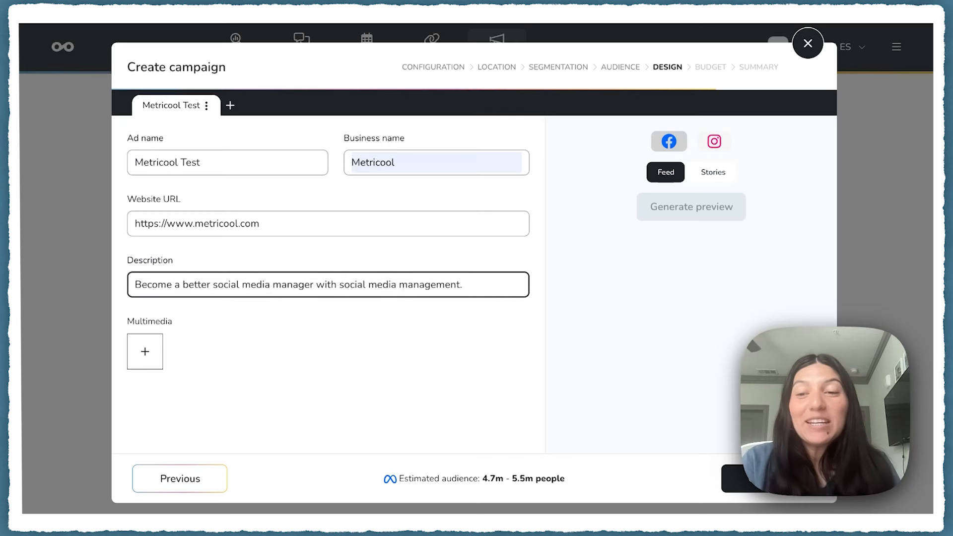
left_click(146, 354)
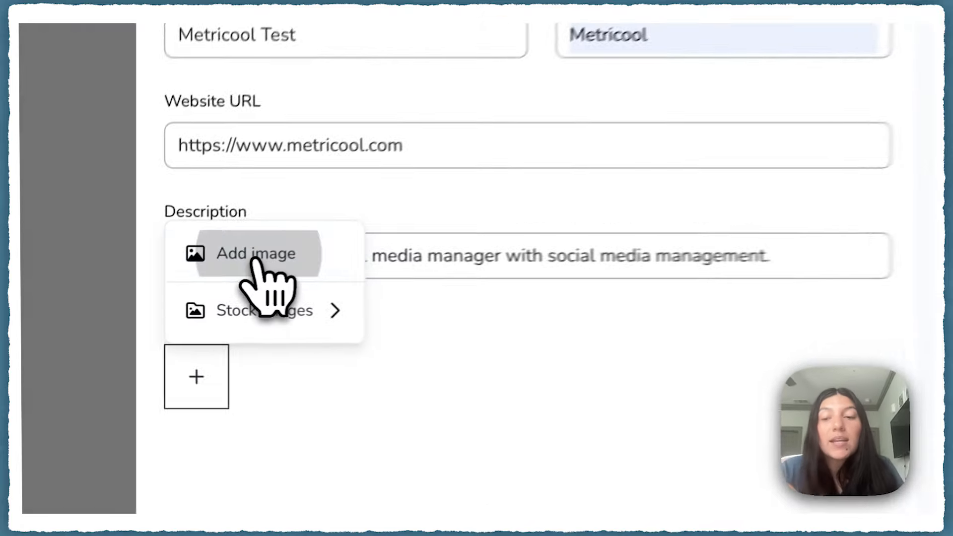
left_click(180, 283)
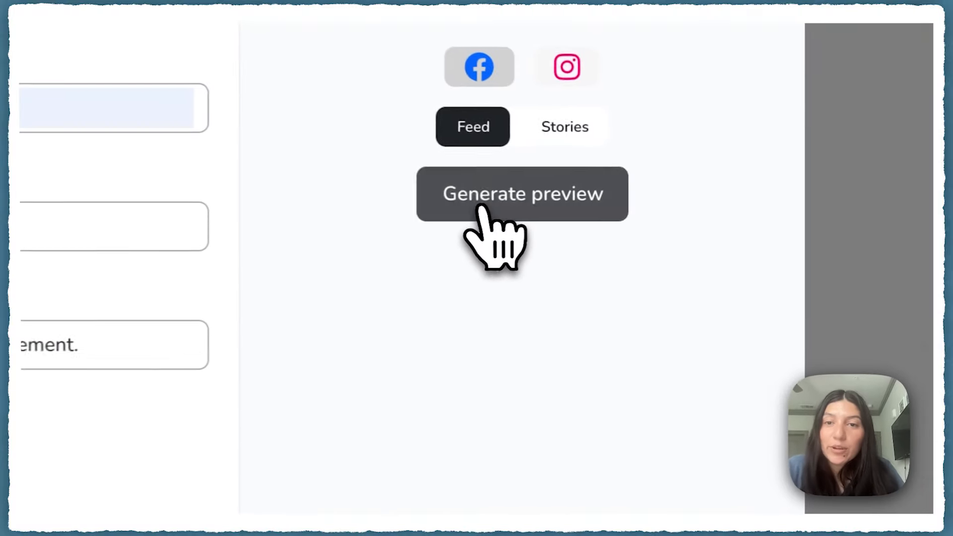
- Generate the ad preview and review its Facebook feed version from header to link details
left_click(490, 218)
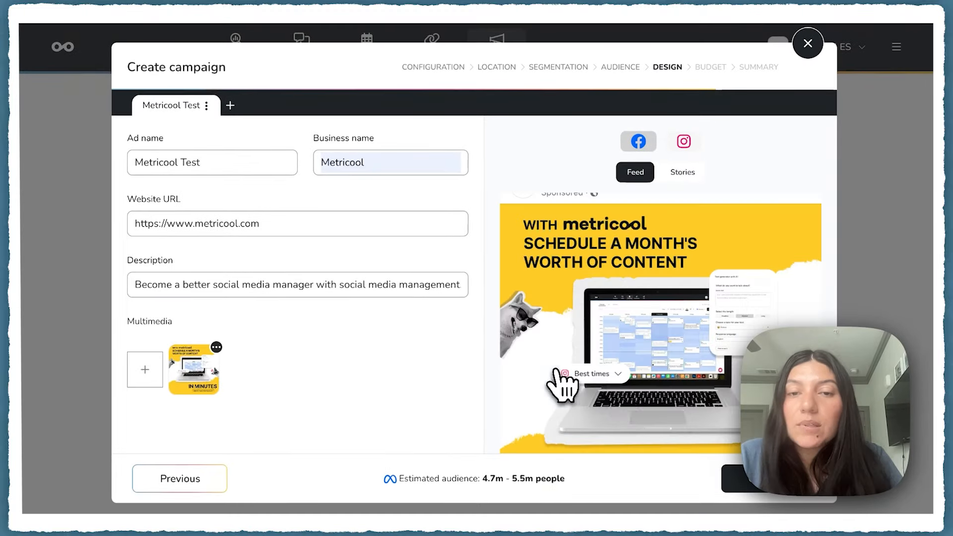
scroll(595, 367, "up", 1)
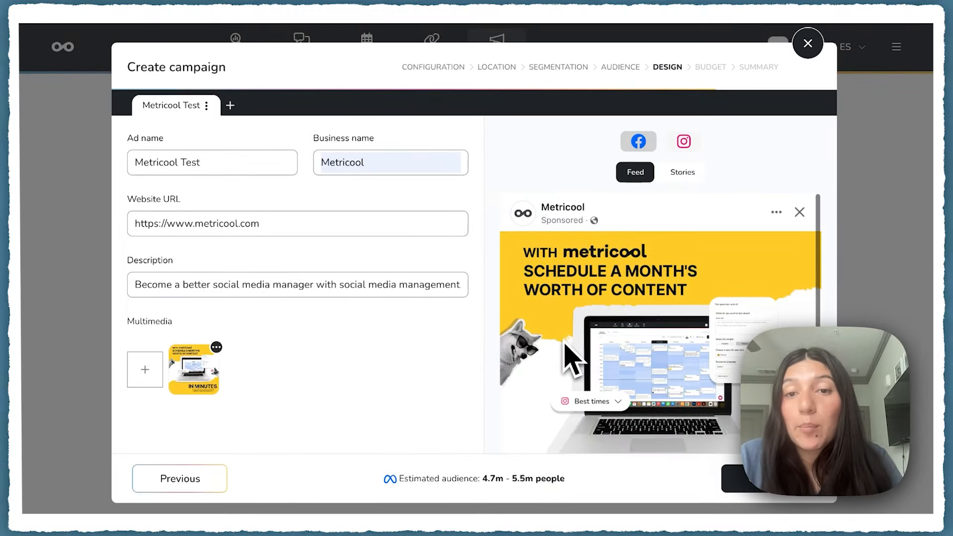
scroll(571, 350, "down", 4)
scroll(660, 318, "down", 1)
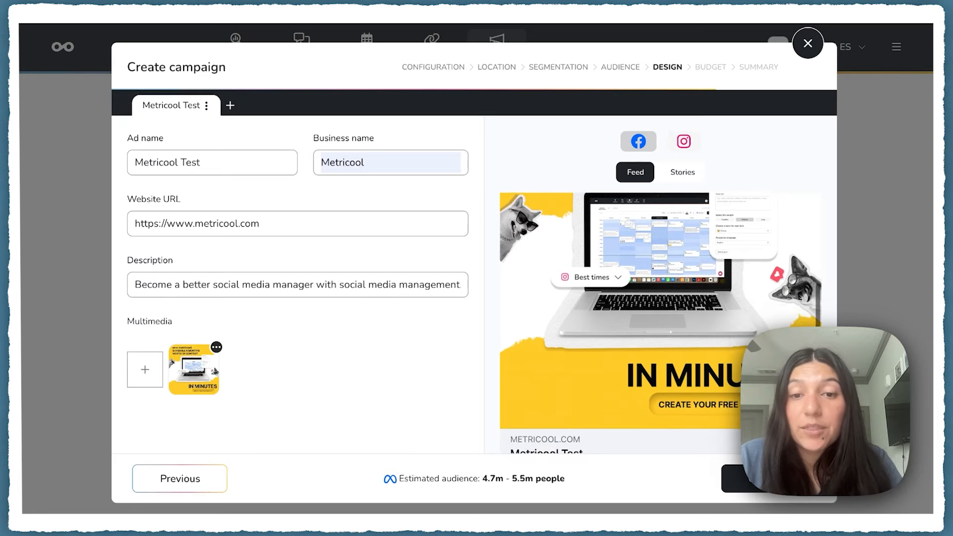
scroll(586, 422, "down", 5)
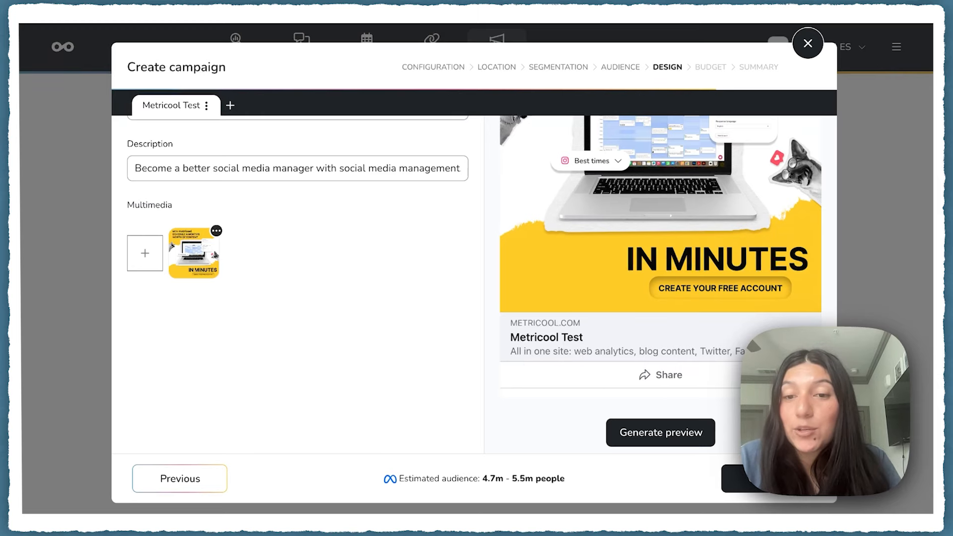
scroll(646, 283, "up", 5)
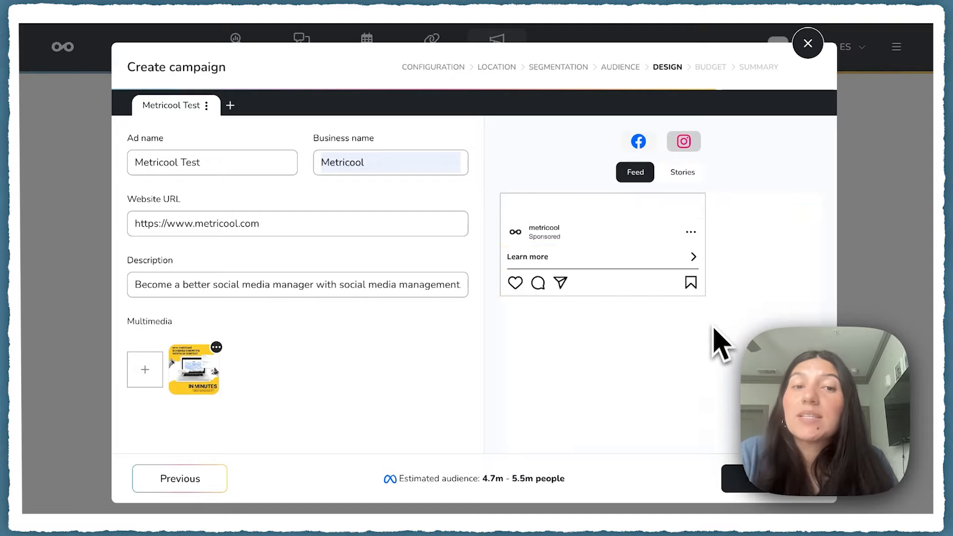
- Review the ad preview in the Instagram feed format
scroll(705, 382, "down", 5)
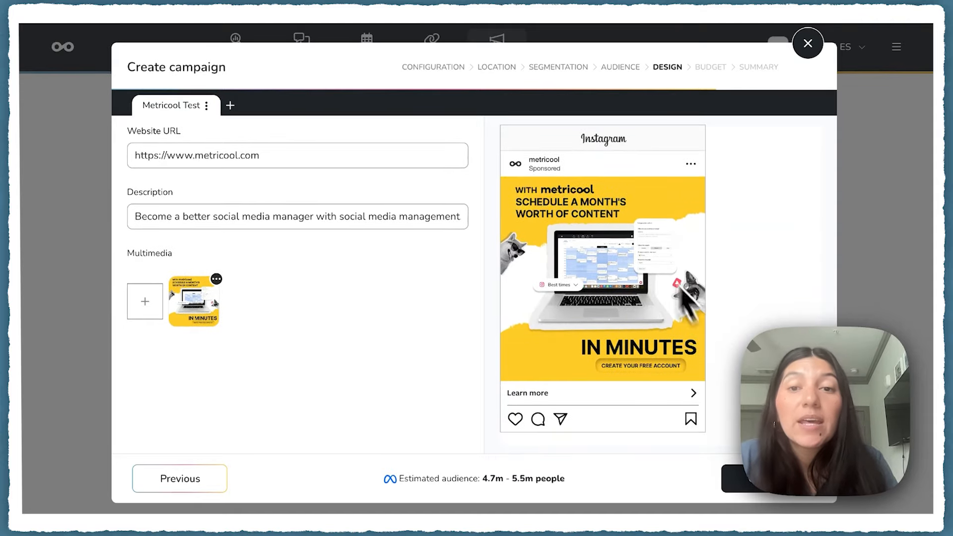
scroll(610, 293, "down", 2)
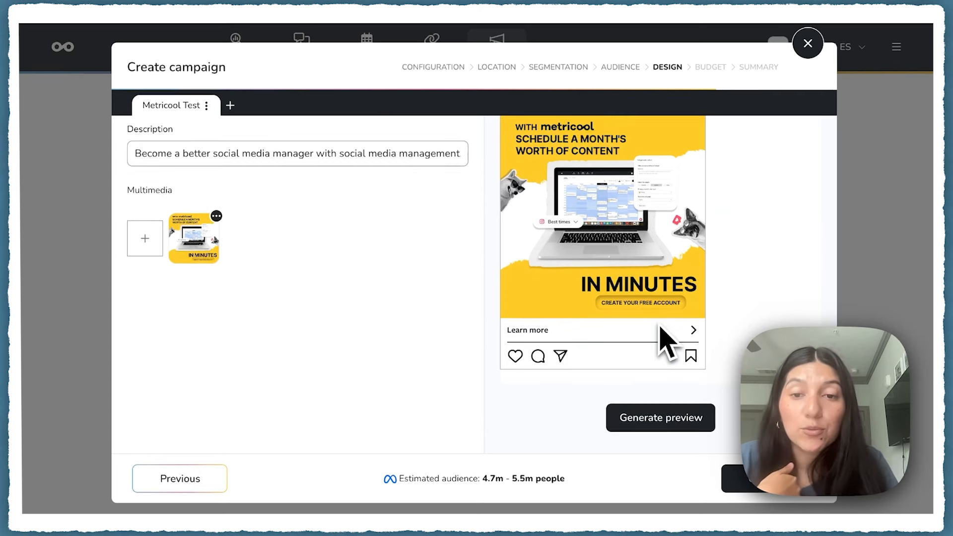
scroll(665, 342, "up", 4)
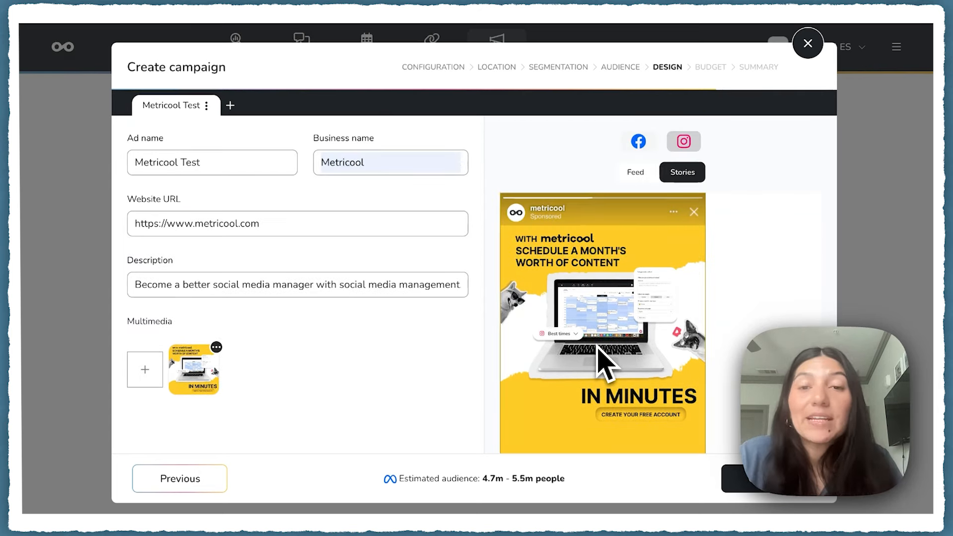
- Examine the ad's full Instagram Stories preview and generate the preview again
scroll(596, 401, "down", 1)
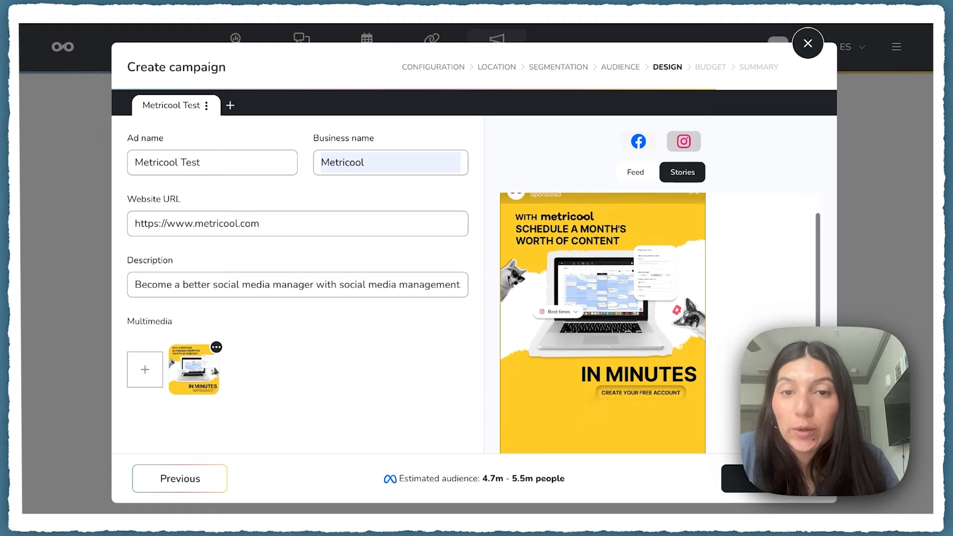
scroll(593, 401, "down", 2)
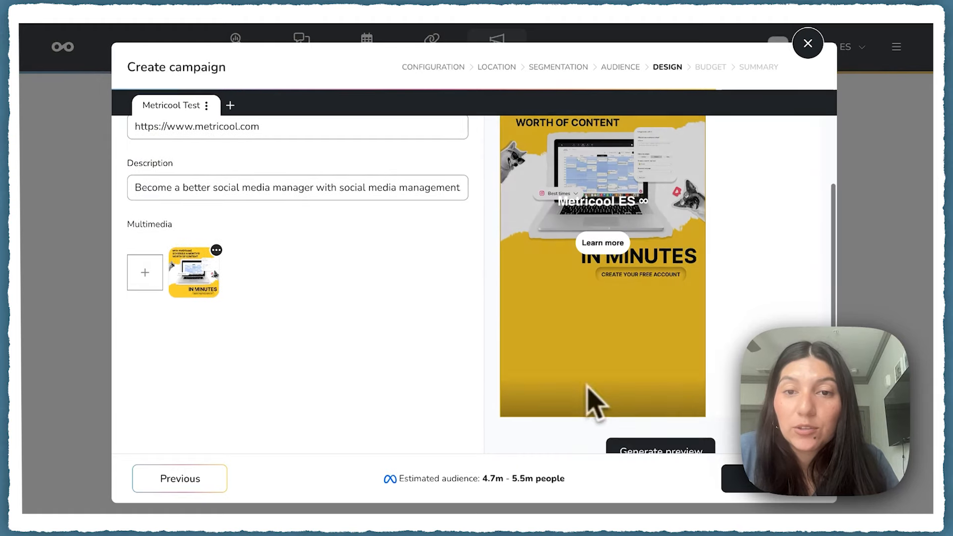
scroll(620, 347, "down", 1)
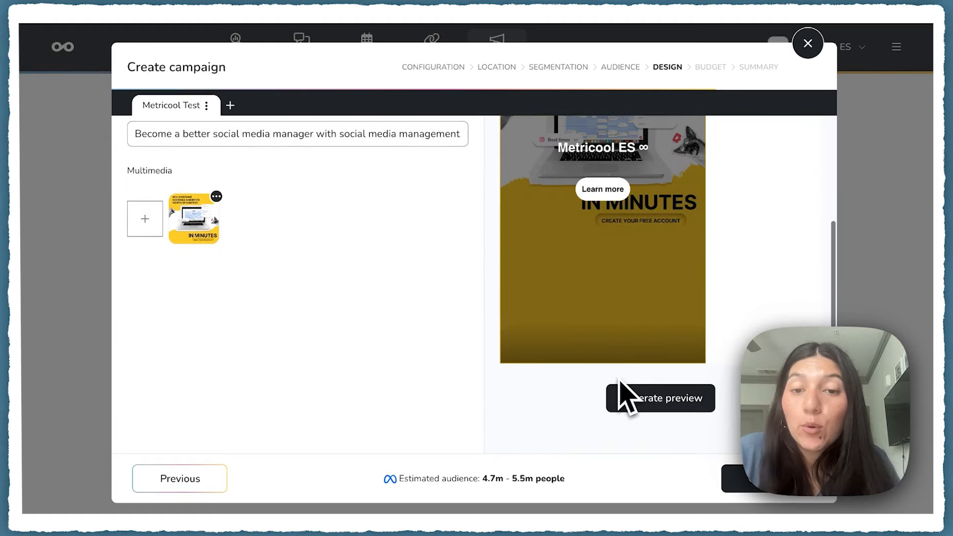
left_click(621, 392)
scroll(579, 219, "up", 4)
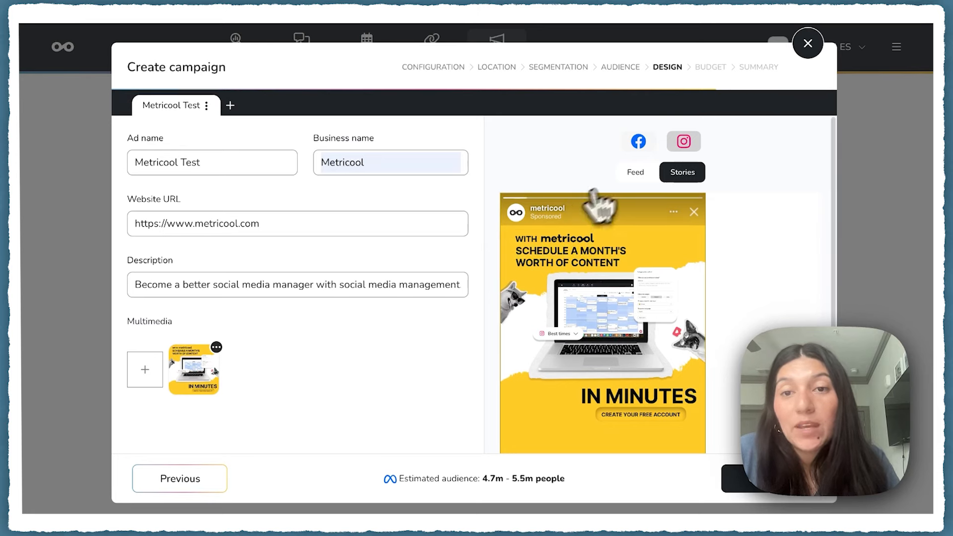
- Switch the Instagram preview to the Feed format and open the ad image for editing
left_click(638, 175)
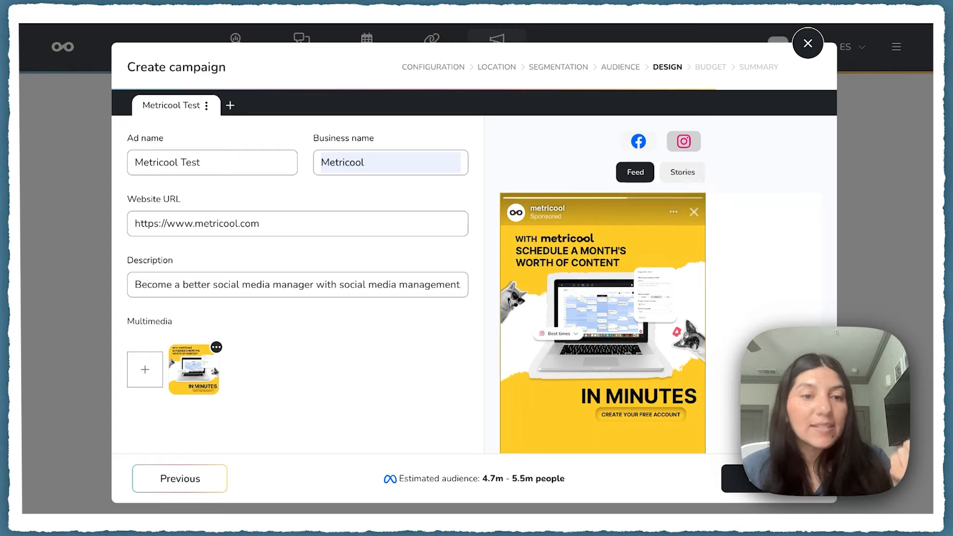
left_click(216, 347)
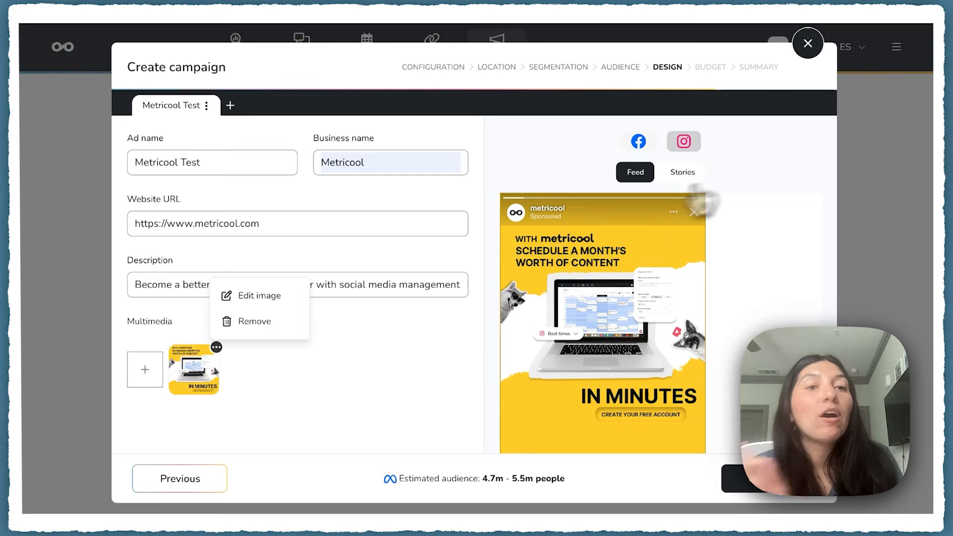
left_click(255, 297)
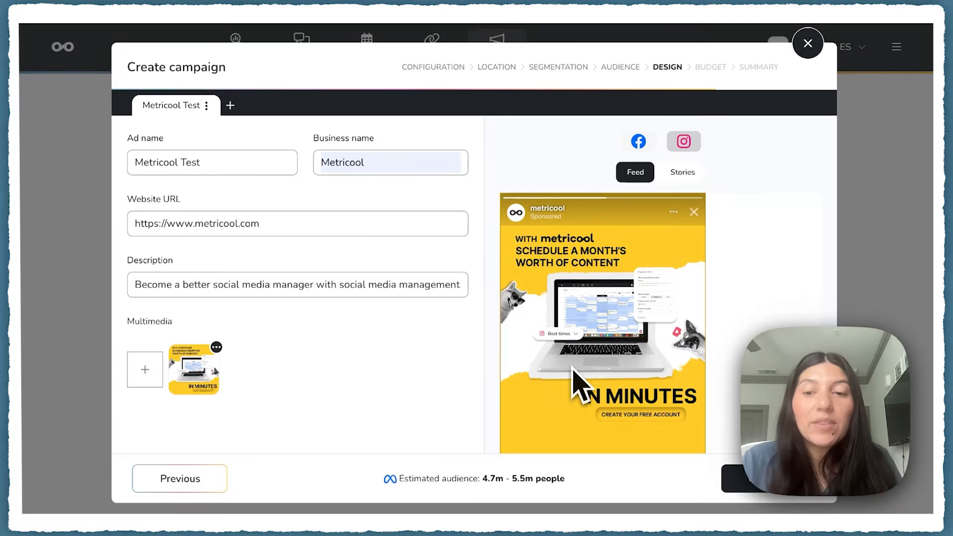
- Continue to the campaign budget and set a Lifetime budget with an amount of 100
left_click(793, 498)
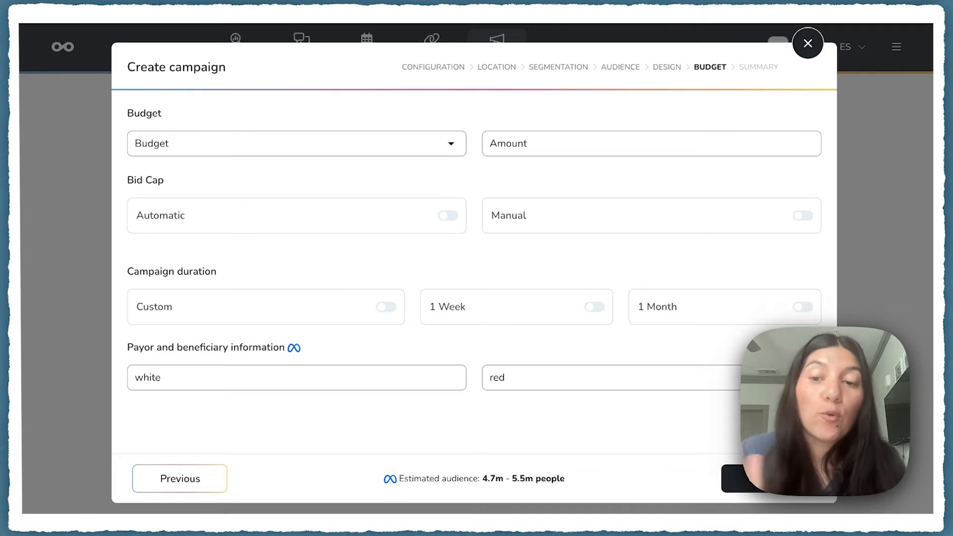
left_click(251, 145)
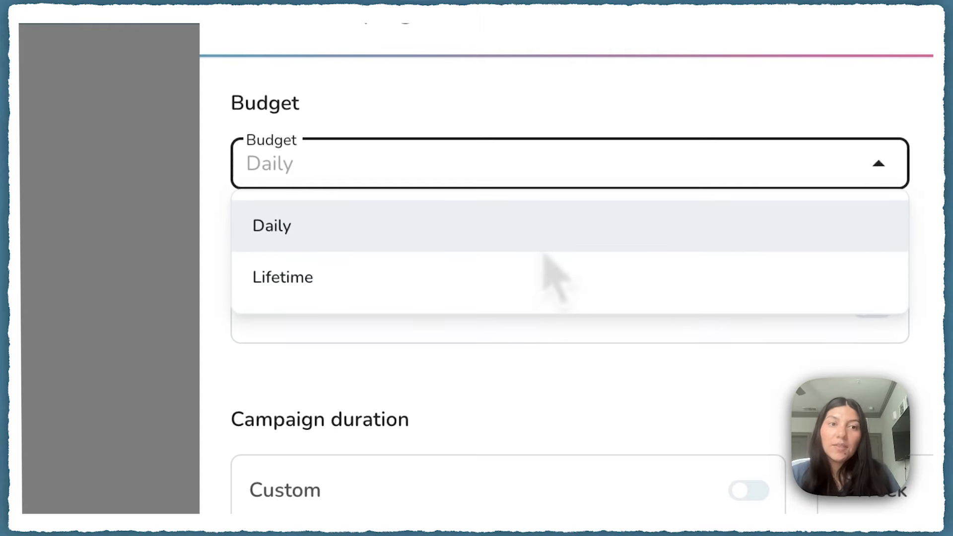
left_click(497, 300)
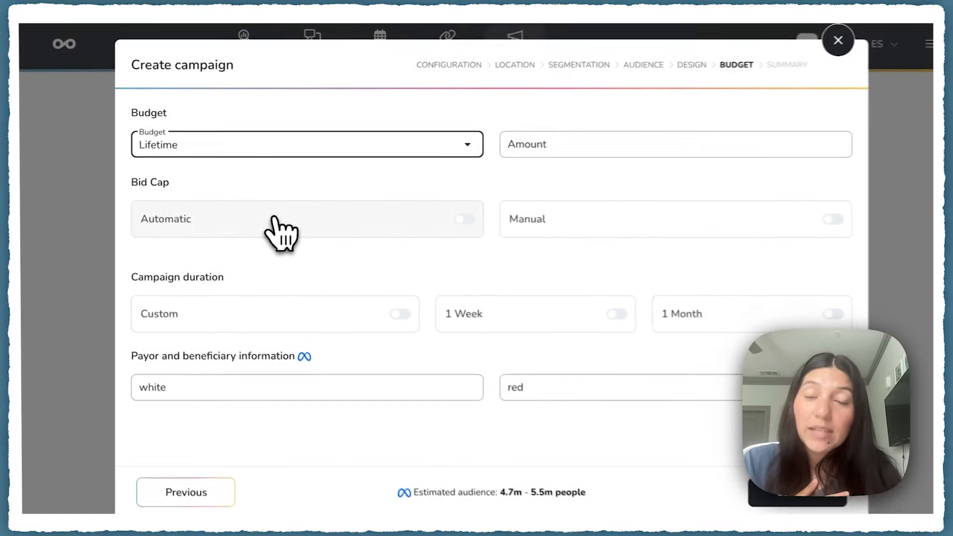
left_click(544, 136)
type("1")
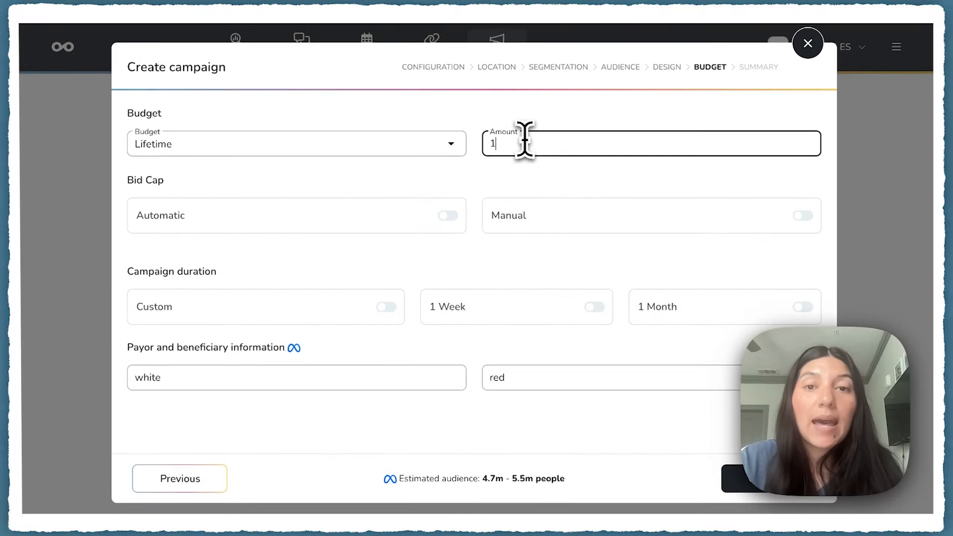
type("00")
left_click(535, 191)
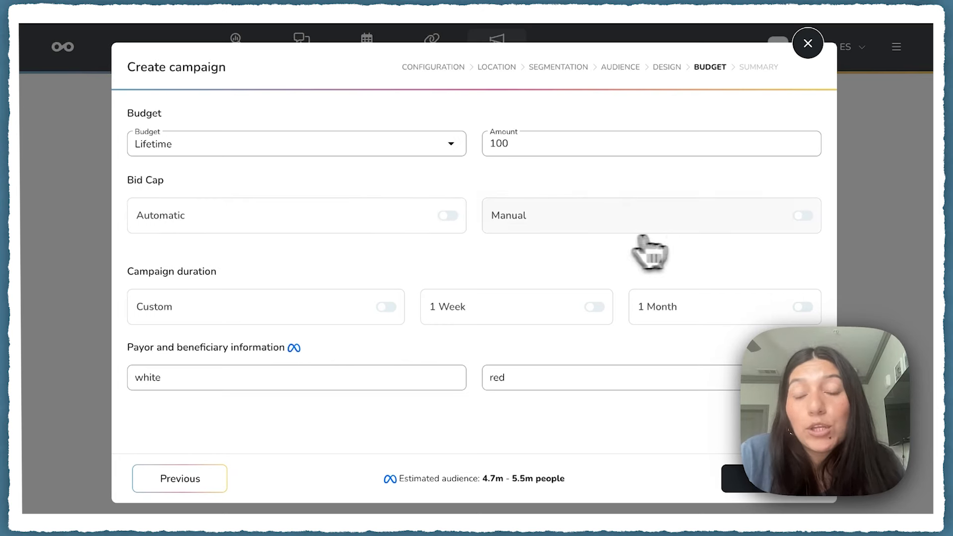
- Check the options of the Manual bid cap, and set the bid cap to Automatic
left_click(453, 221)
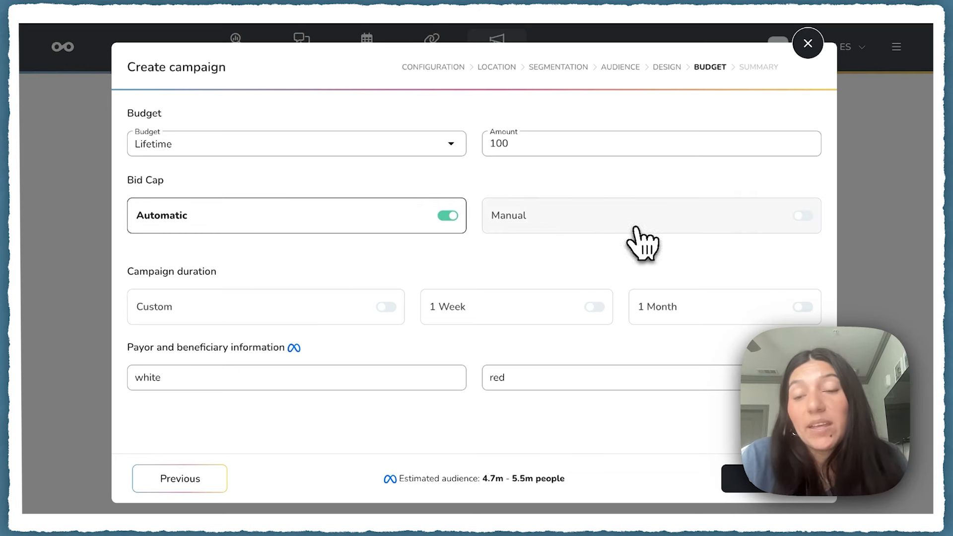
left_click(807, 220)
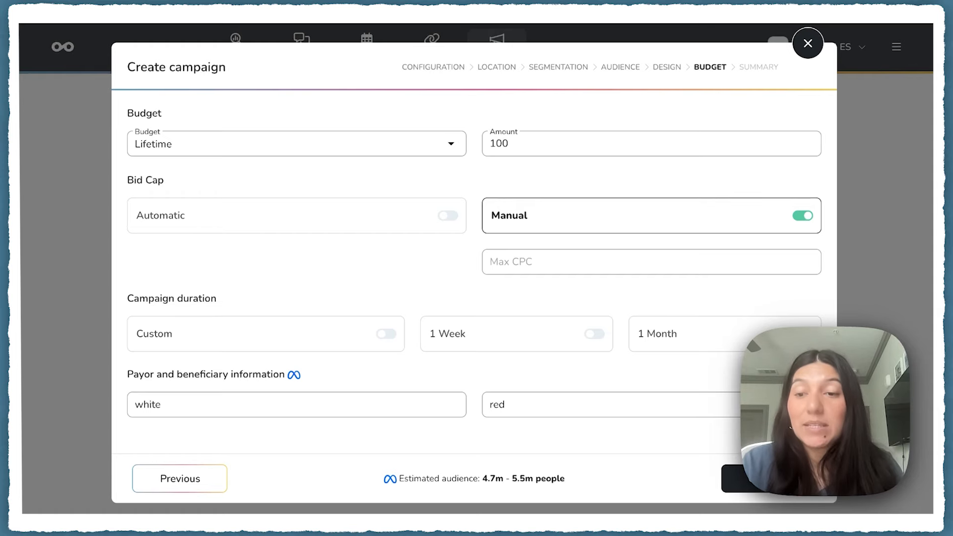
left_click(447, 216)
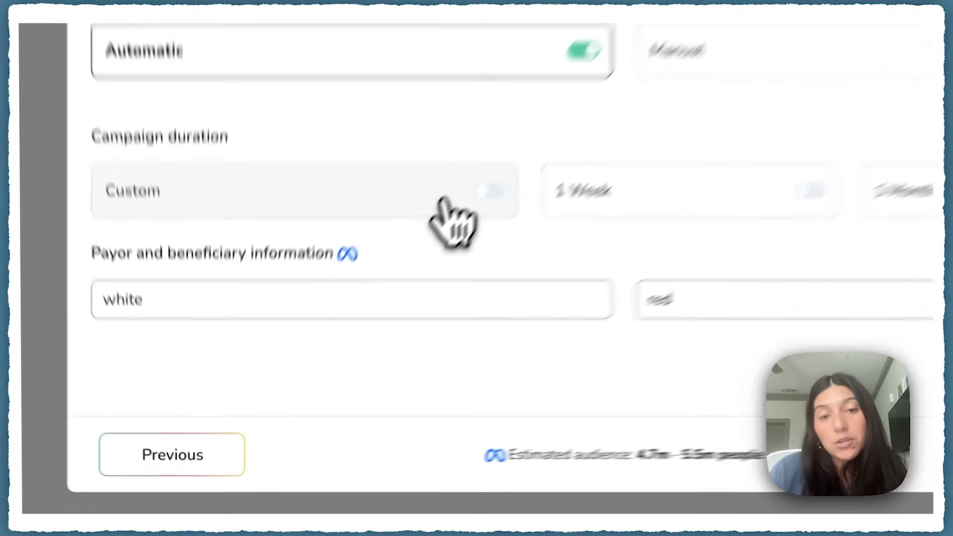
- Set a custom campaign duration from Aug 16, 2024 to Aug 31, 2024, and continue to the summary
left_click(386, 307)
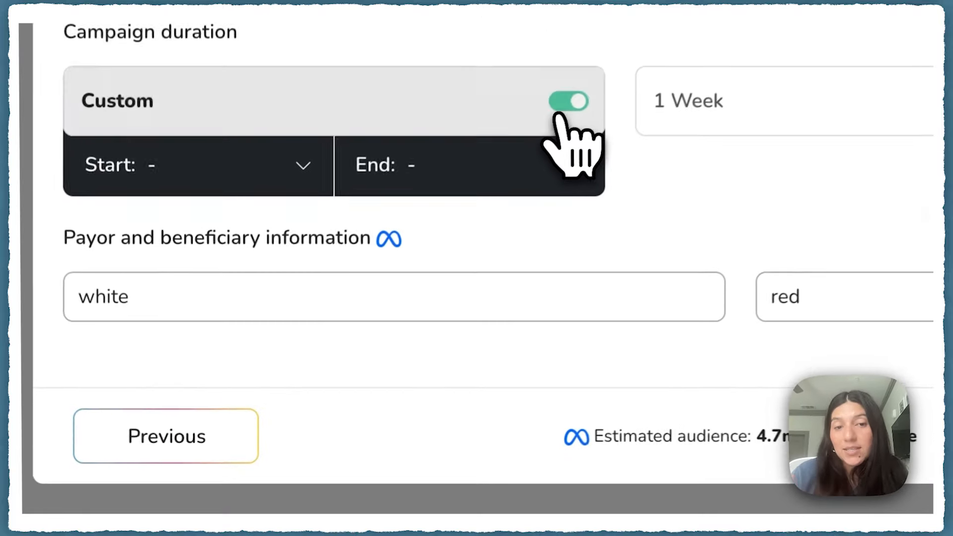
left_click(444, 169)
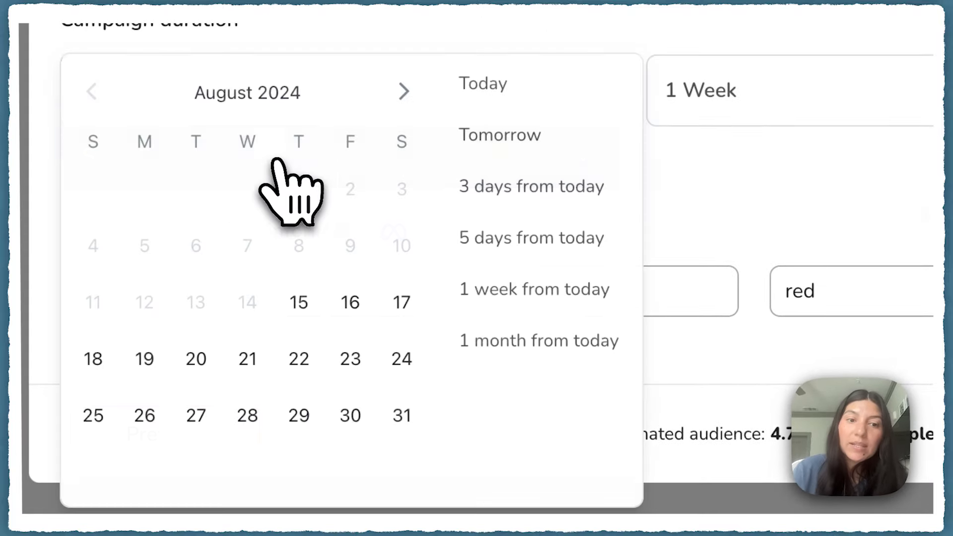
left_click(477, 143)
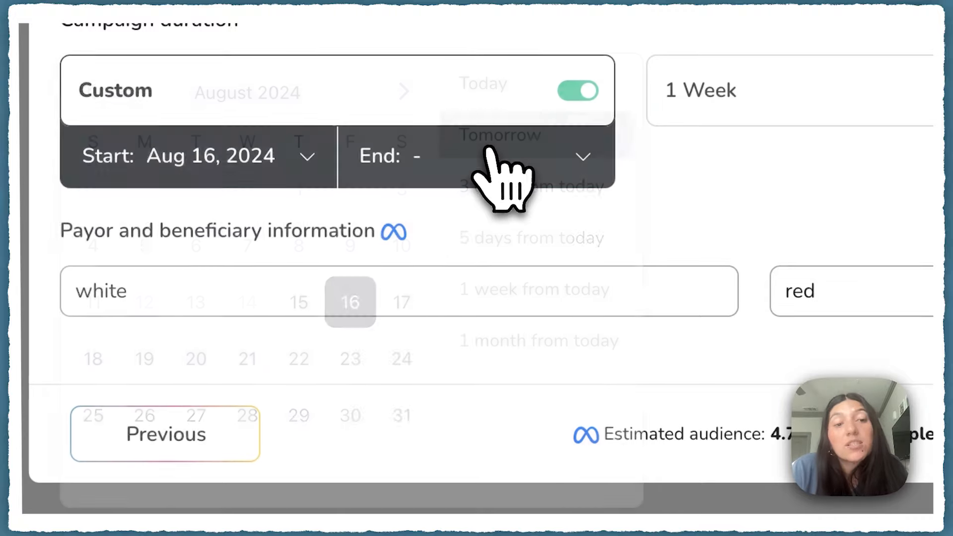
left_click(507, 145)
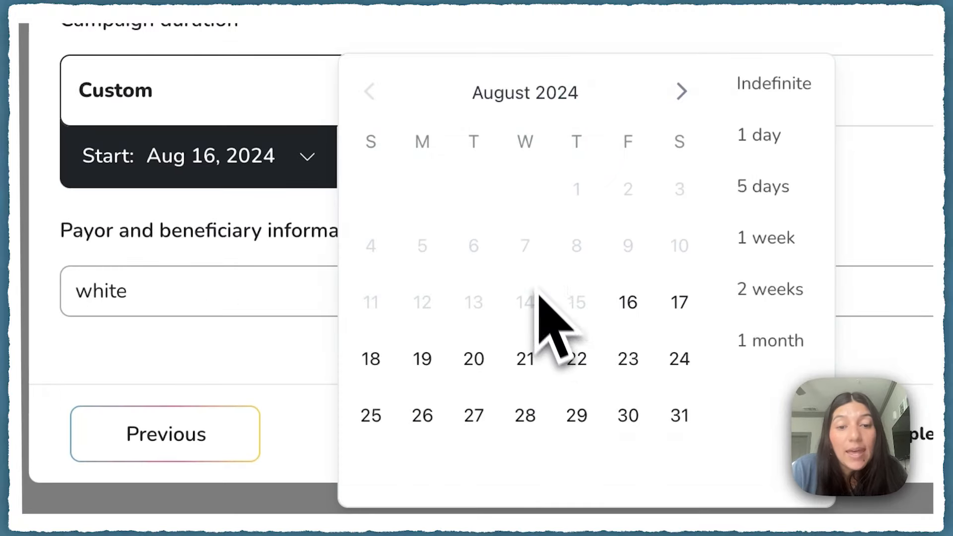
left_click(680, 416)
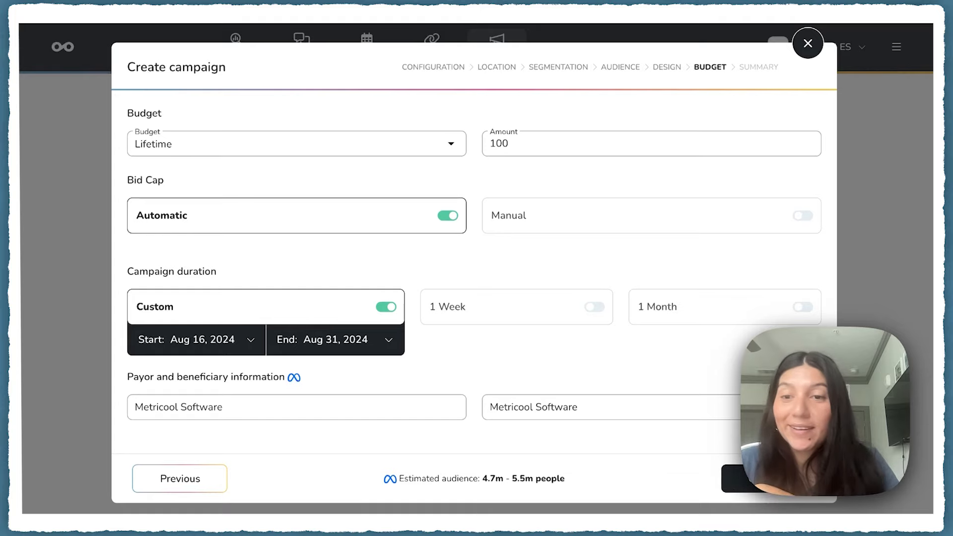
left_click(785, 484)
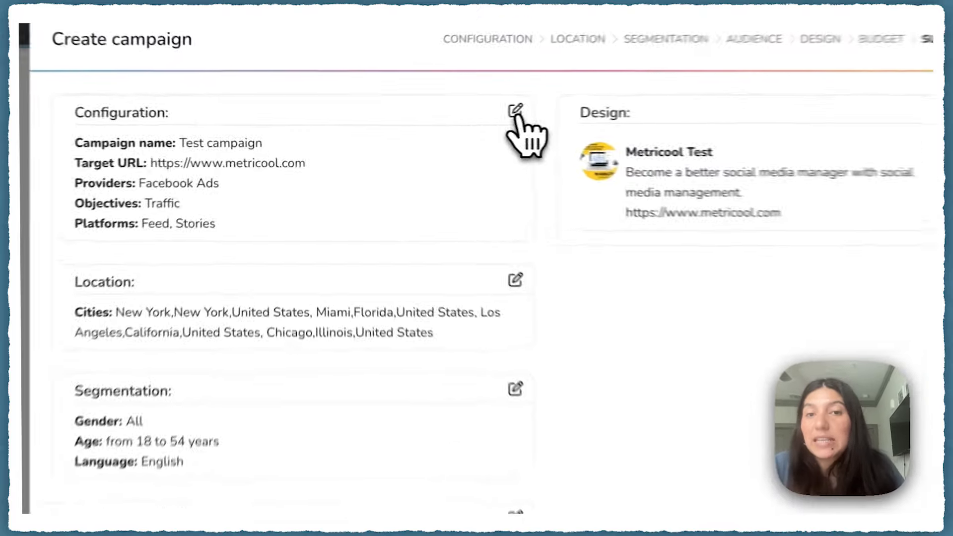
- Open the configuration for editing from the summary, return, and review the campaign summary through its budget section
left_click(515, 111)
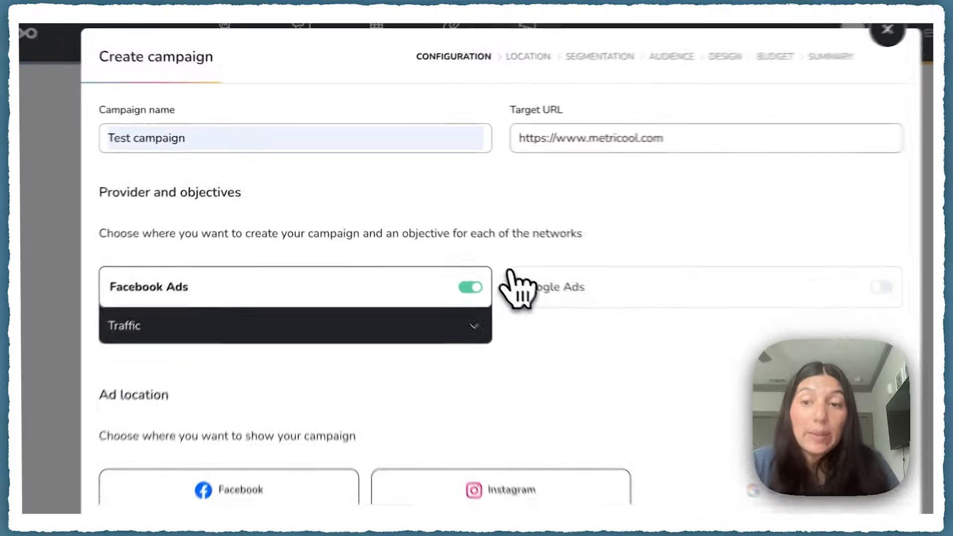
left_click(831, 56)
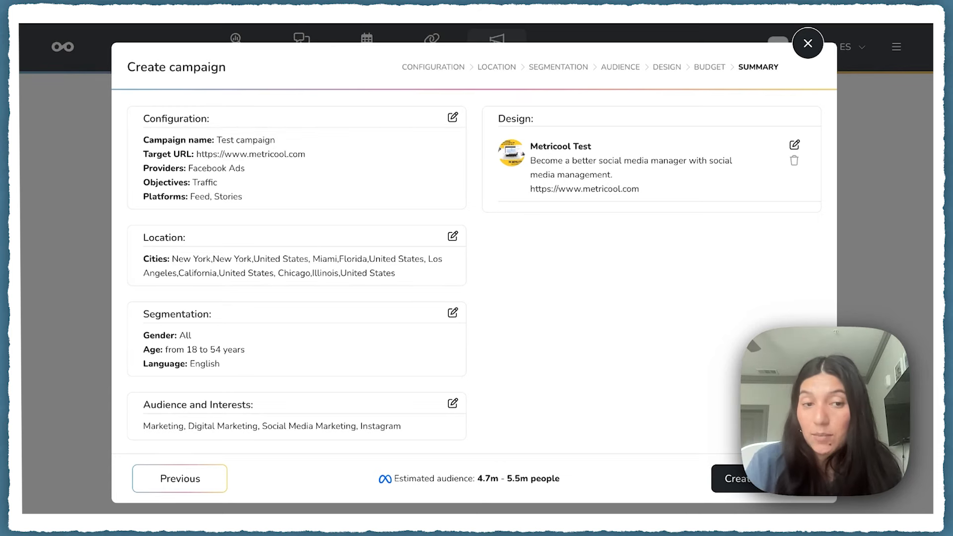
scroll(559, 326, "down", 5)
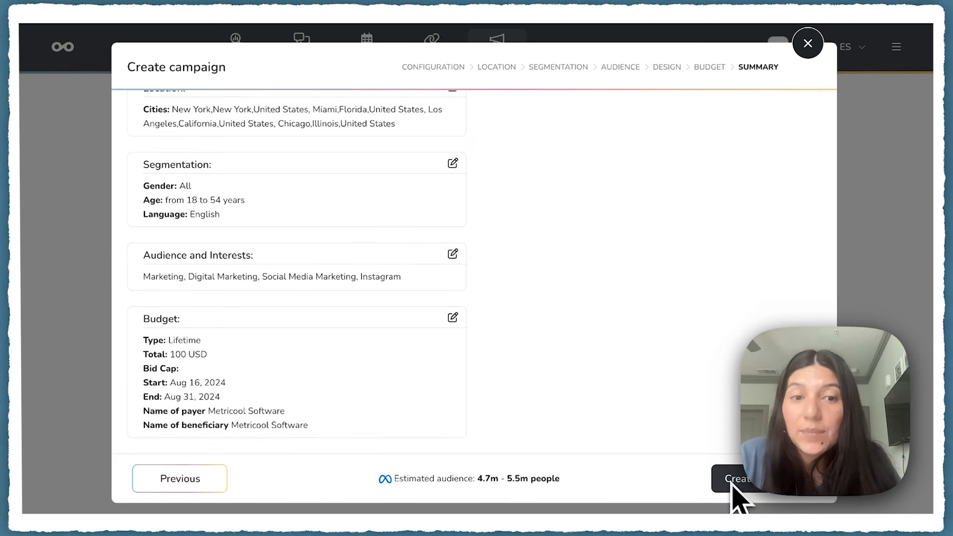
- Set the Google Ads objective of Test campaign to Display, and check the Google ad location
scroll(590, 201, "up", 5)
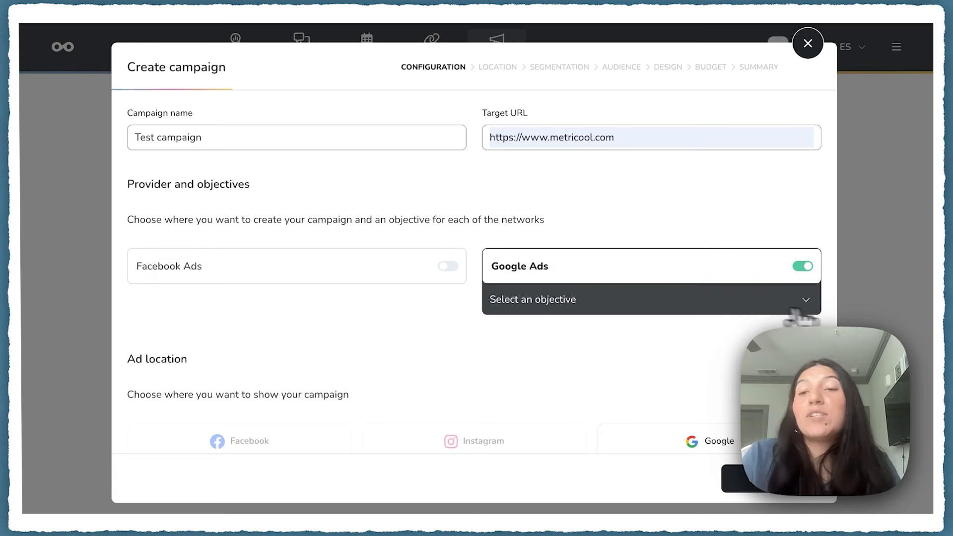
left_click(721, 307)
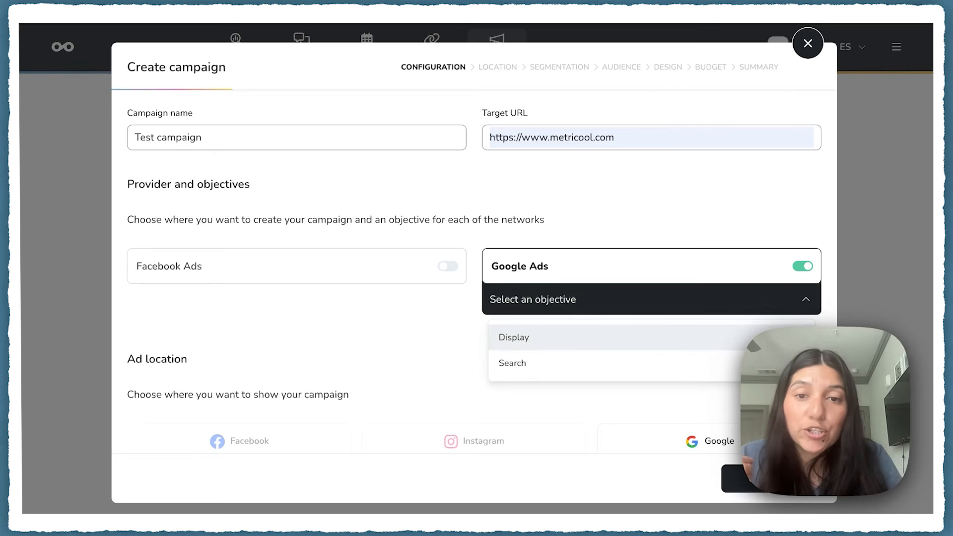
left_click(615, 338)
scroll(606, 348, "down", 1)
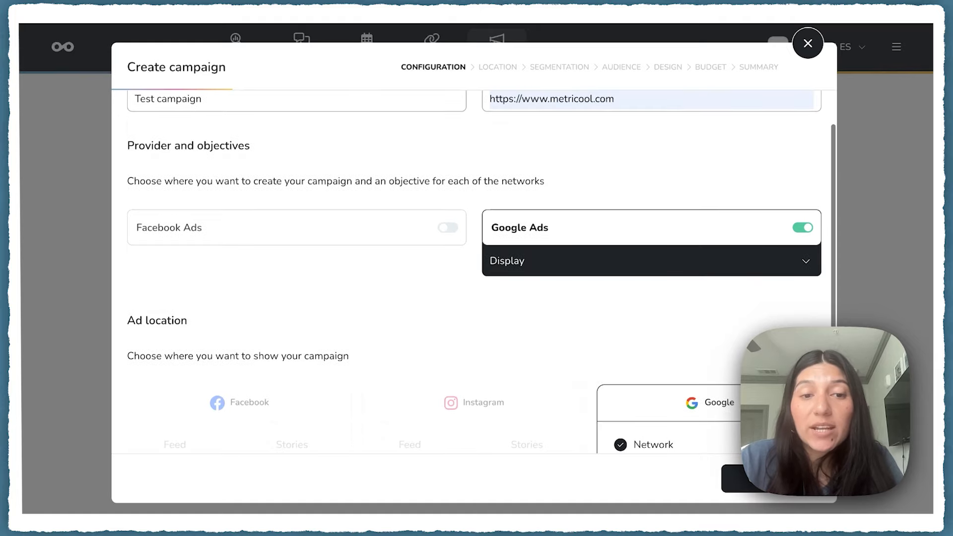
scroll(606, 348, "down", 1)
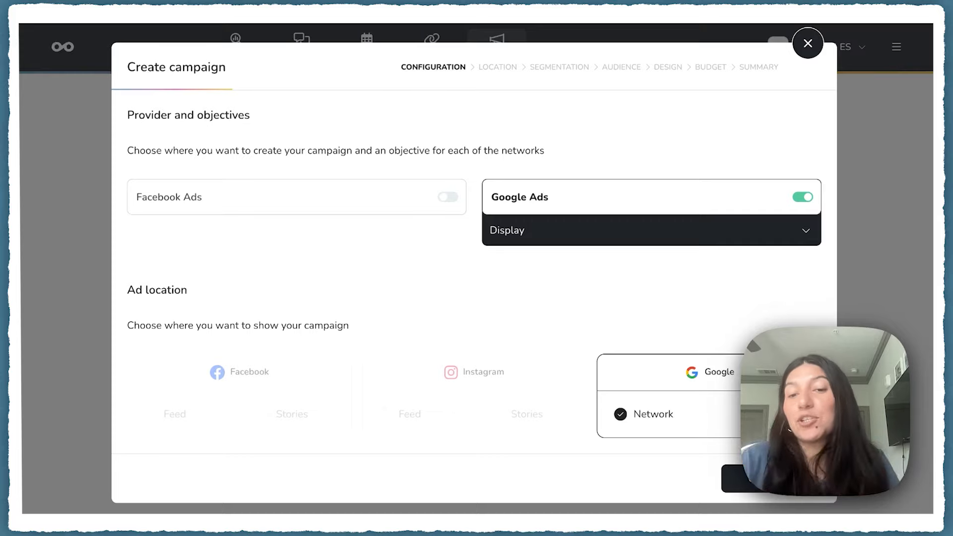
- Continue to the location, target New York,New York,United States, and advance through segmentation with all genders and English to the audience
left_click(739, 484)
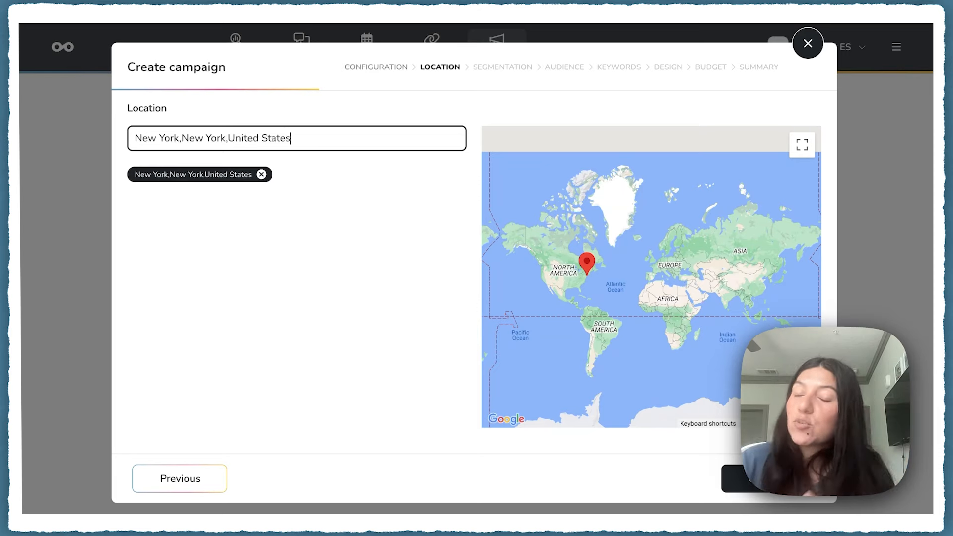
left_click(745, 478)
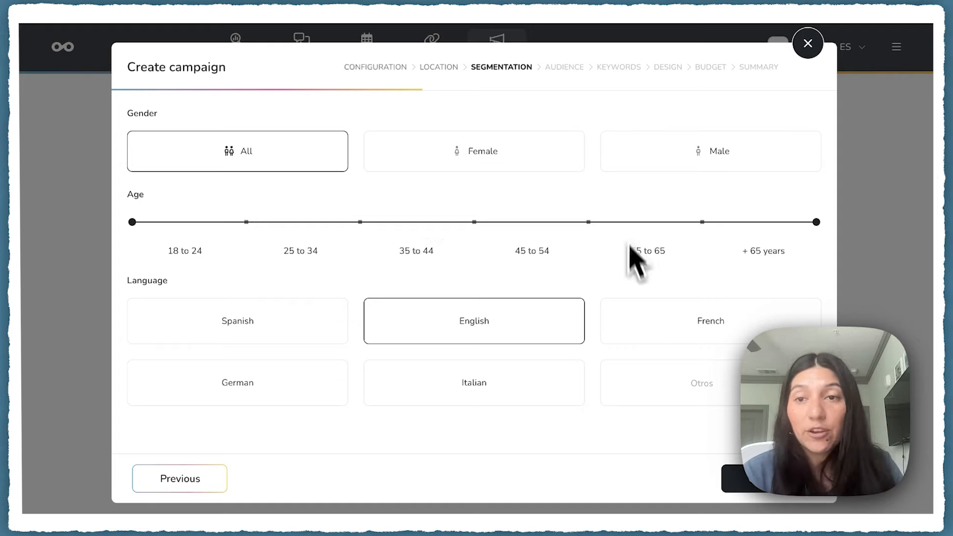
left_click(744, 481)
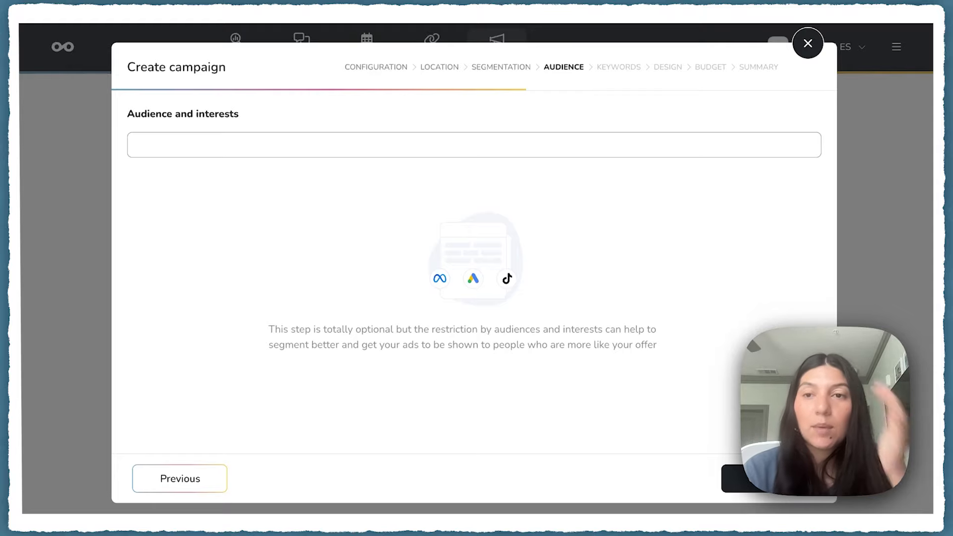
- Add the audiences Sales & Marketing Jobs, Advertising & Marketing Services and Social Media Enthusiasts, and continue to the keywords
left_click(338, 154)
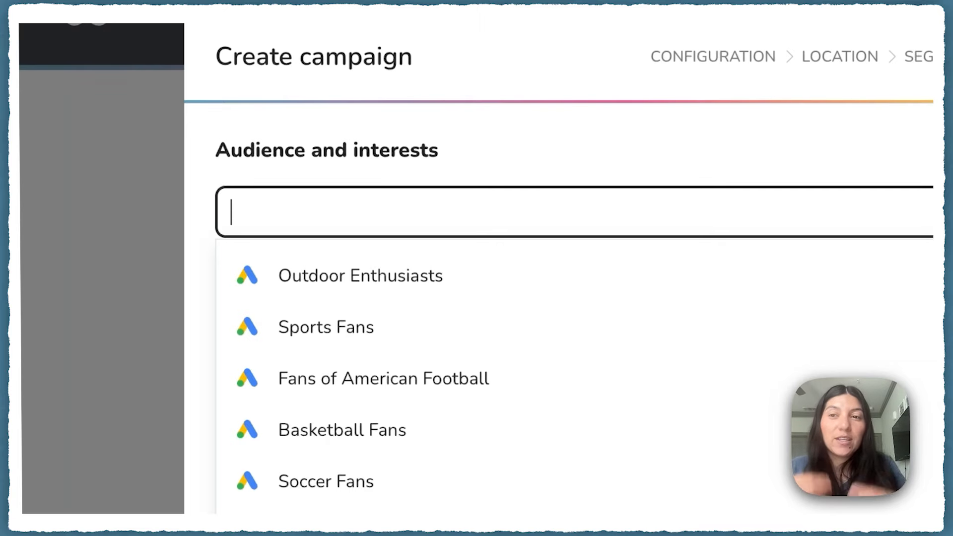
type("marketing")
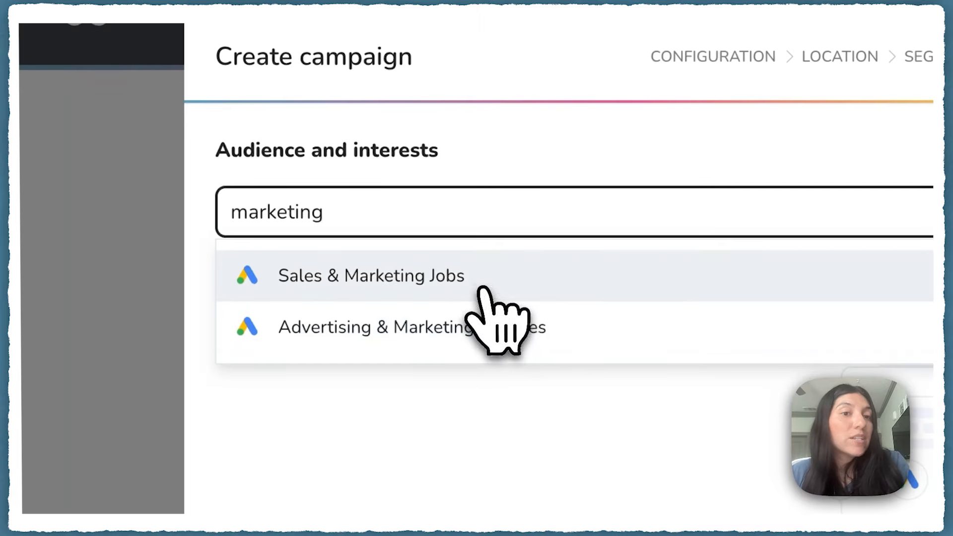
left_click(484, 290)
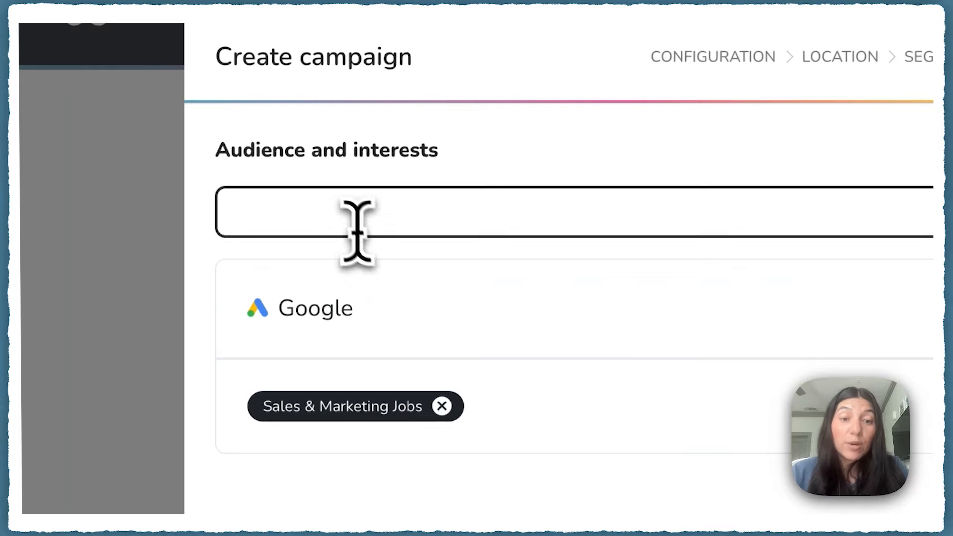
type("marketing")
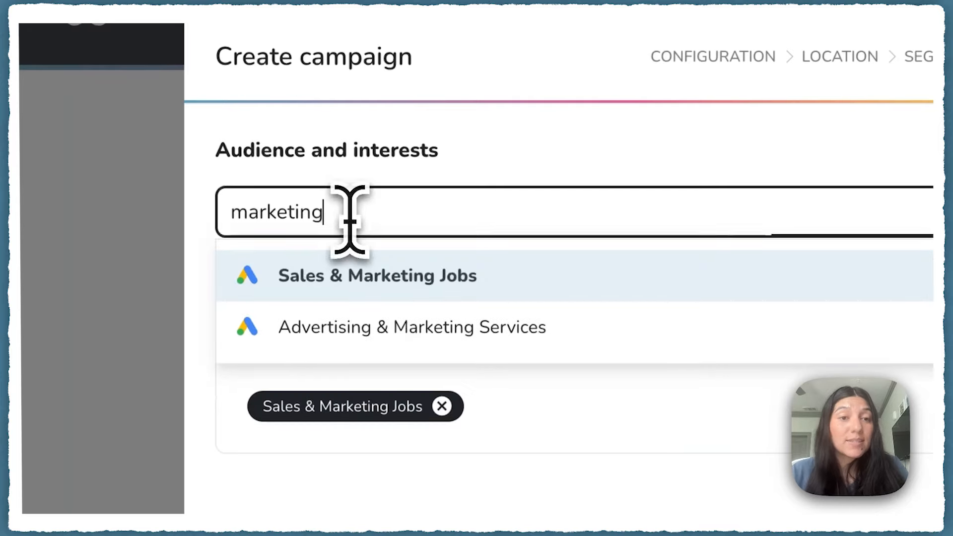
left_click(356, 325)
type("social media")
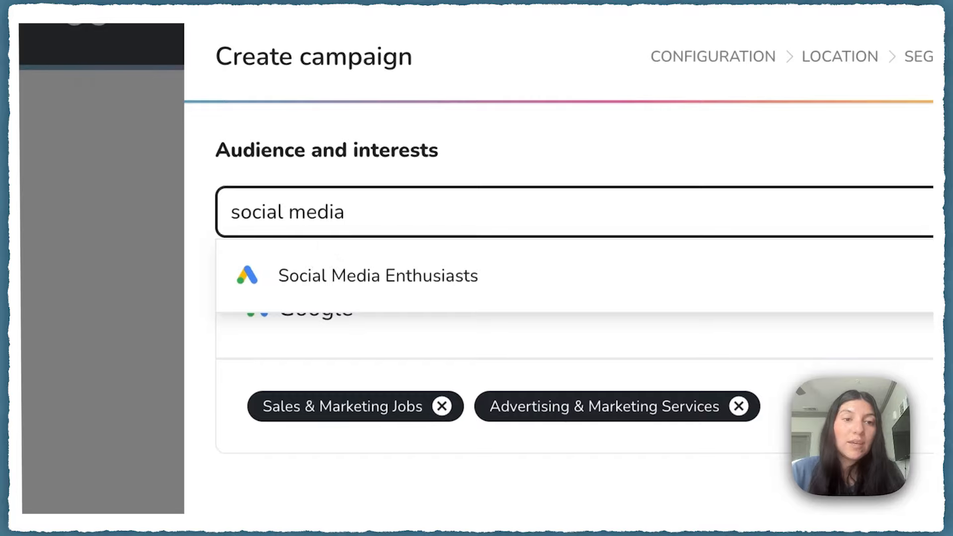
left_click(334, 270)
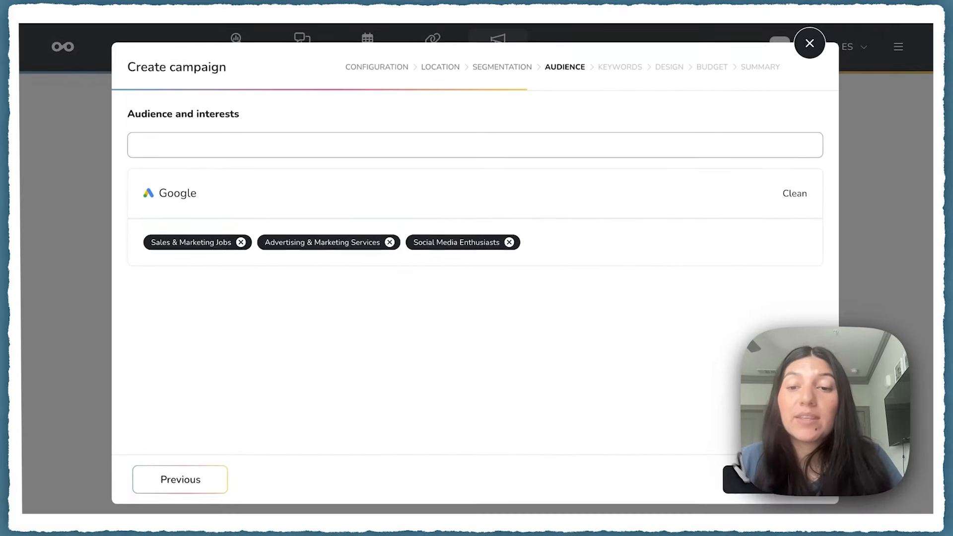
left_click(747, 479)
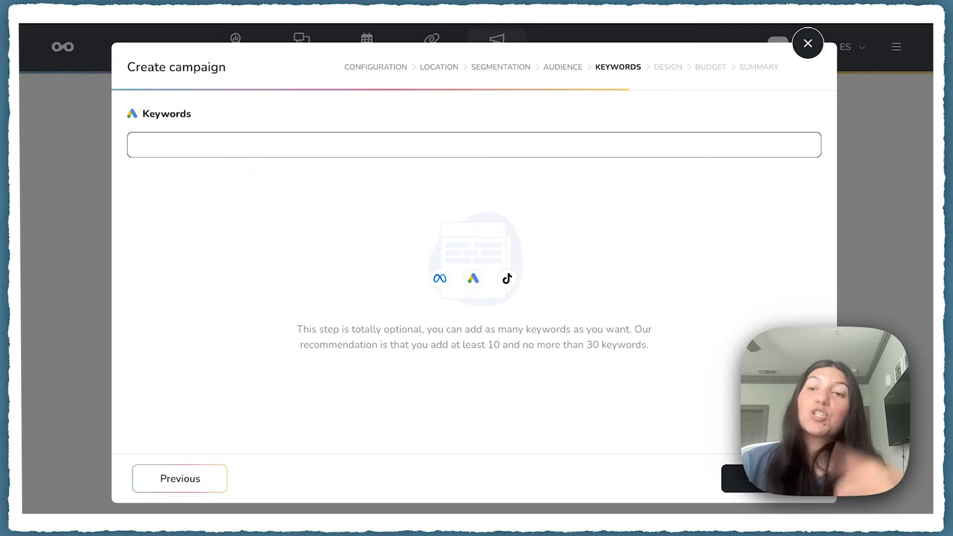
- Paste the prepared list of social media marketing keywords, and look up keyword suggestions for "social media manag"
key("ctrl+v")
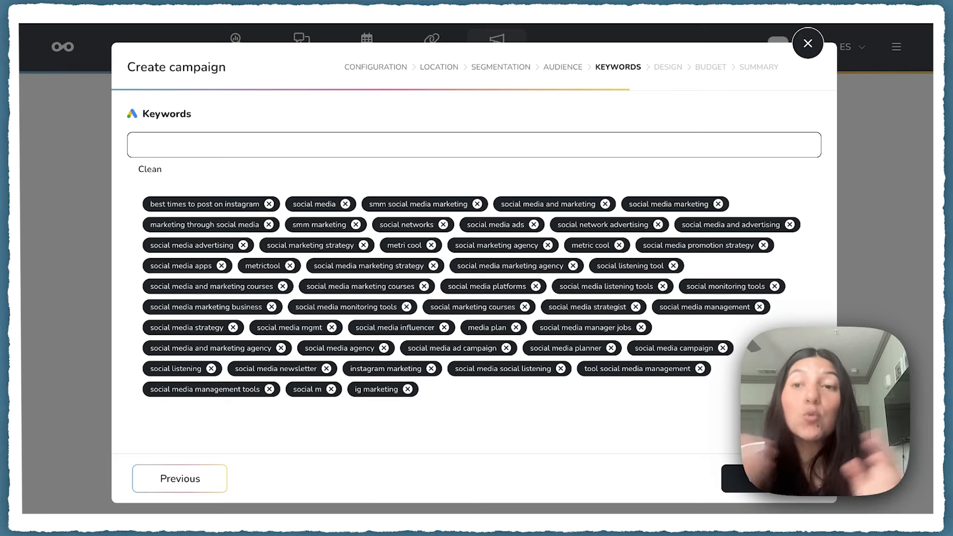
left_click(135, 144)
type("social media")
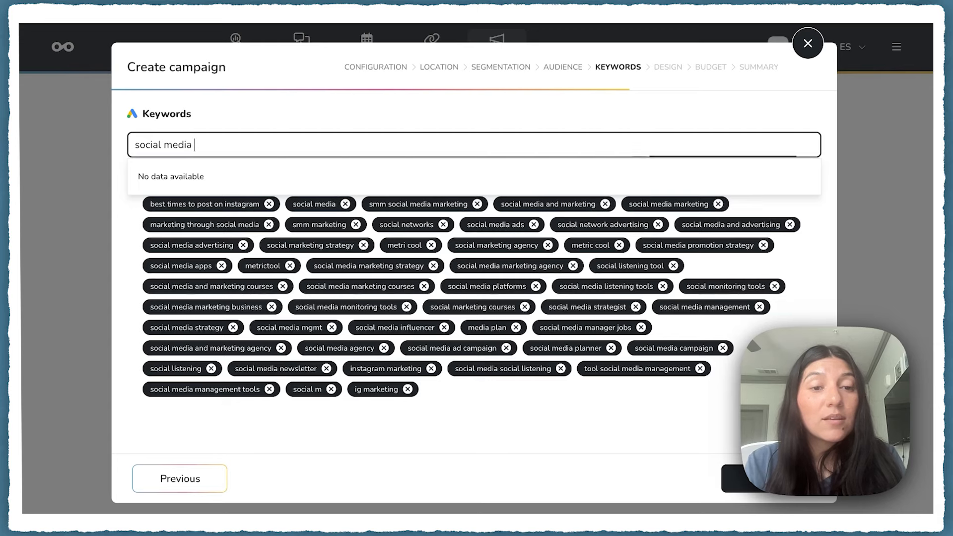
type("manager")
key("BackSpace")
key("BackSpace")
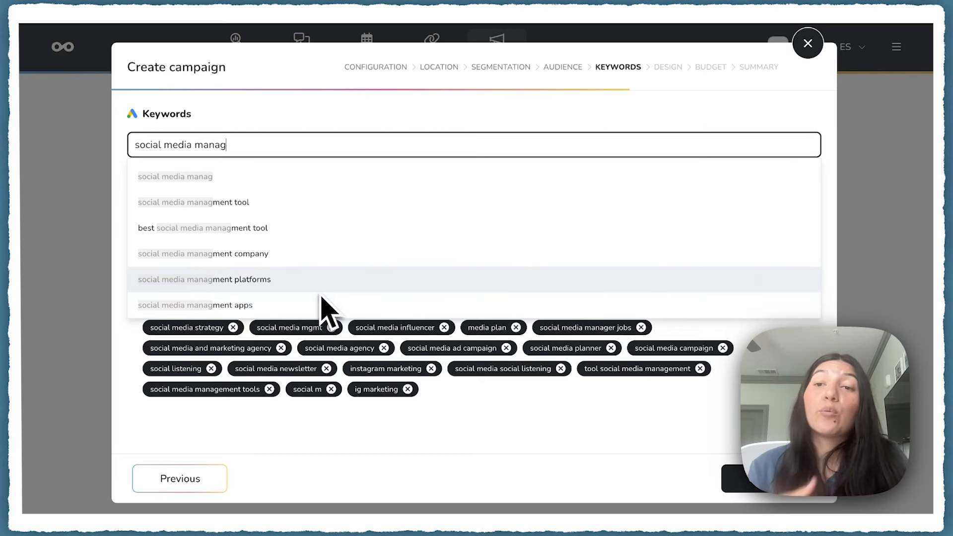
key("Return")
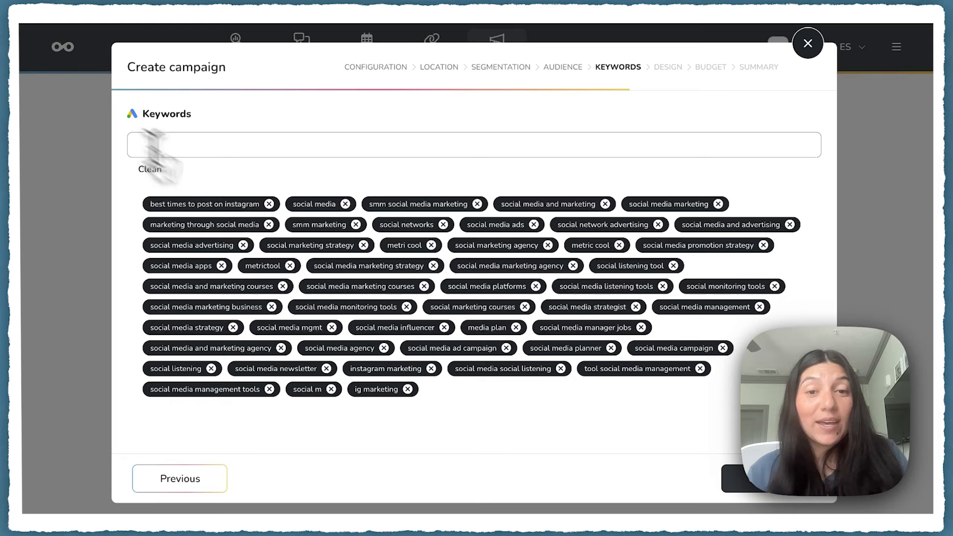
- Continue to the ad design, and set the ad name to Metricool Test and the business name to Metricool
left_click(747, 485)
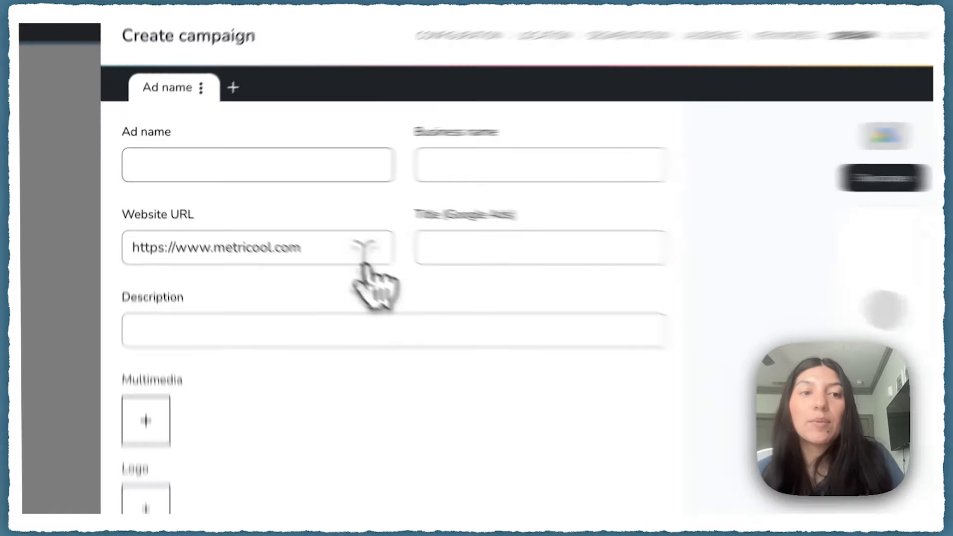
left_click(195, 160)
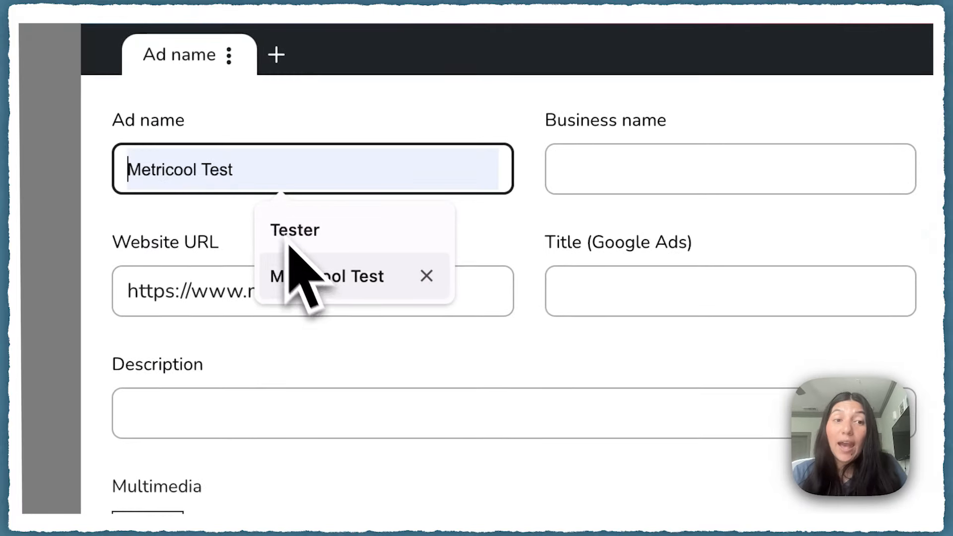
left_click(305, 270)
left_click(621, 171)
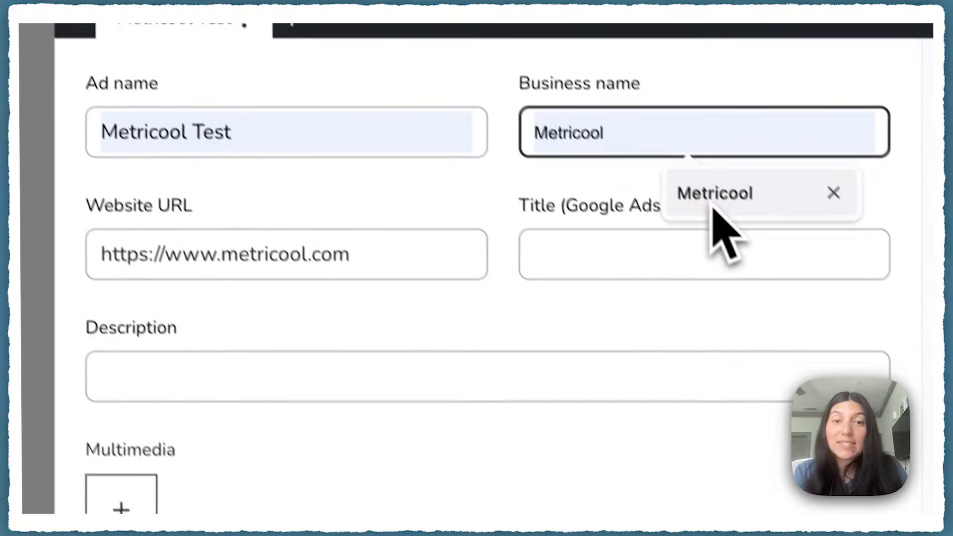
left_click(739, 233)
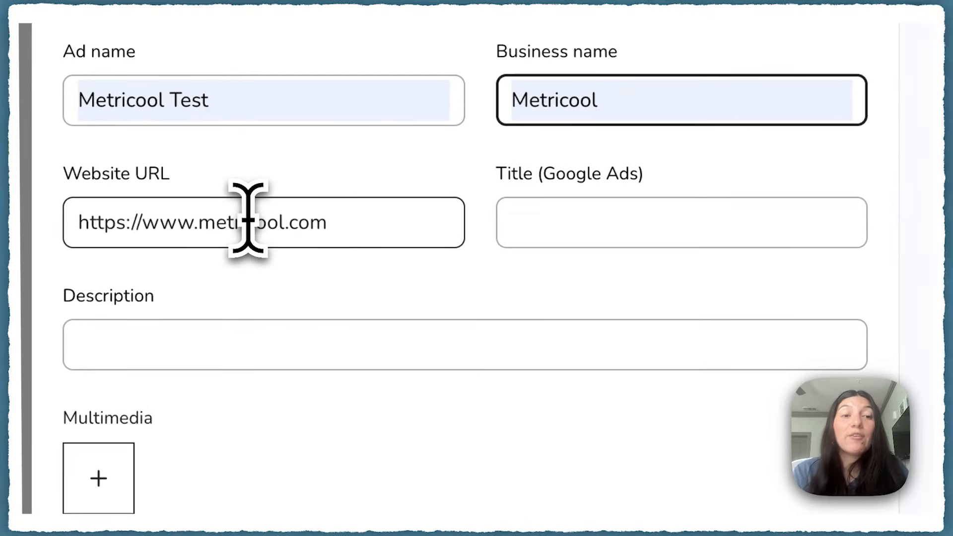
- Title the Google ad "Try Metricool Out!", describe it as "An all in one social media management platform. Free forever.", and add two images and a logo
left_click(630, 228)
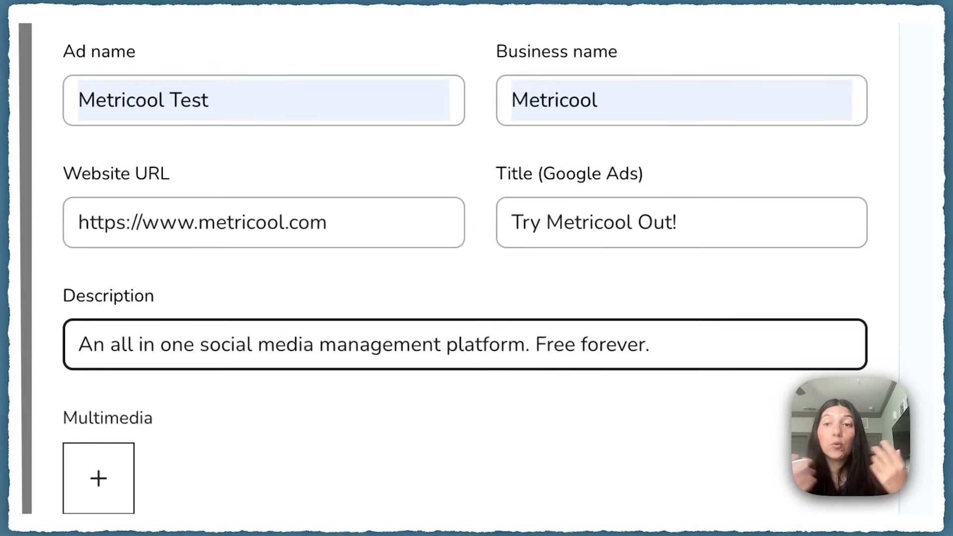
left_click(98, 478)
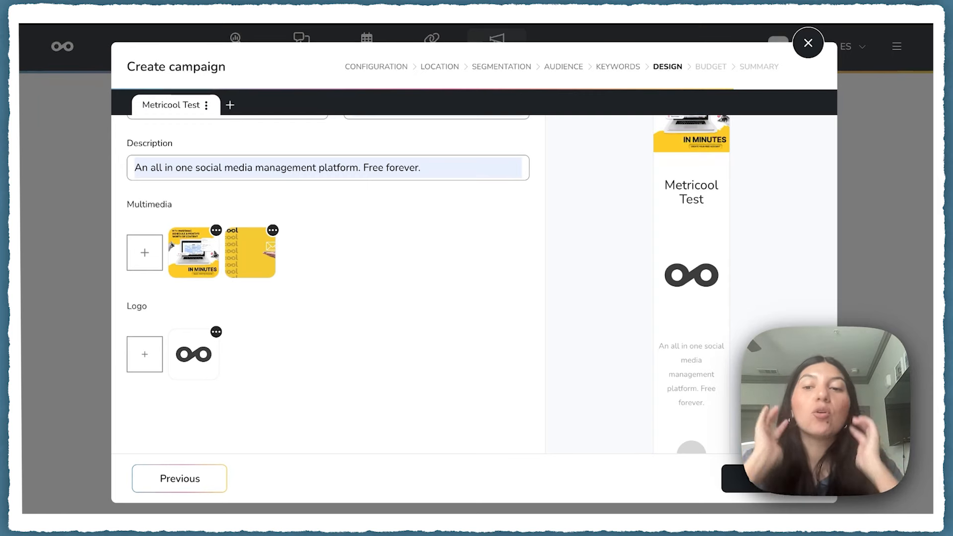
- Open the second ad image in the Image Editor, check the crop aspect ratio presets, and close the editor without changes
left_click(272, 229)
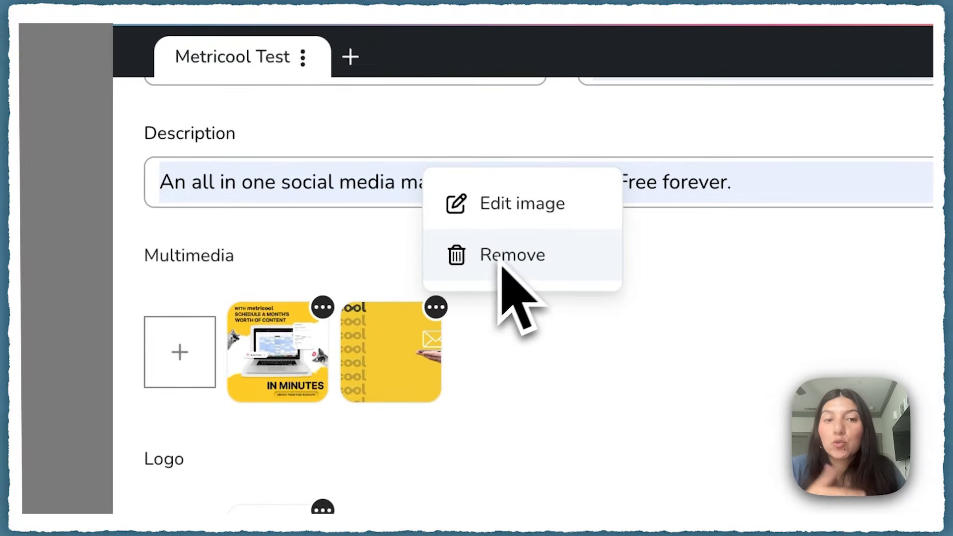
left_click(464, 204)
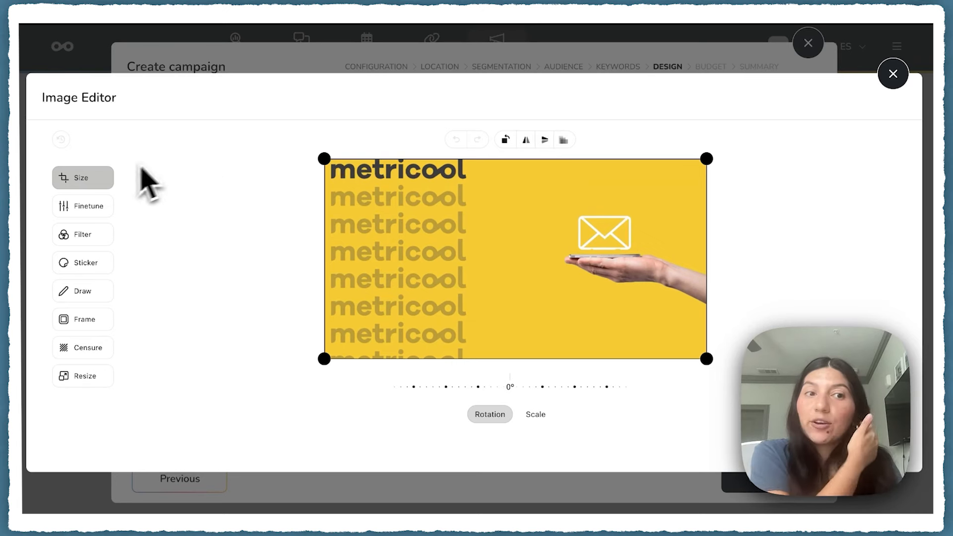
left_click(564, 141)
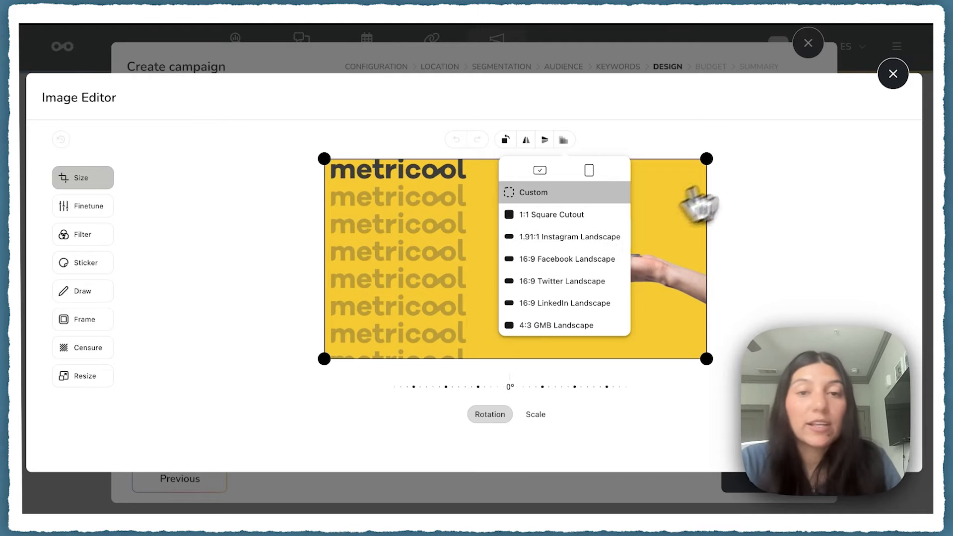
left_click(886, 80)
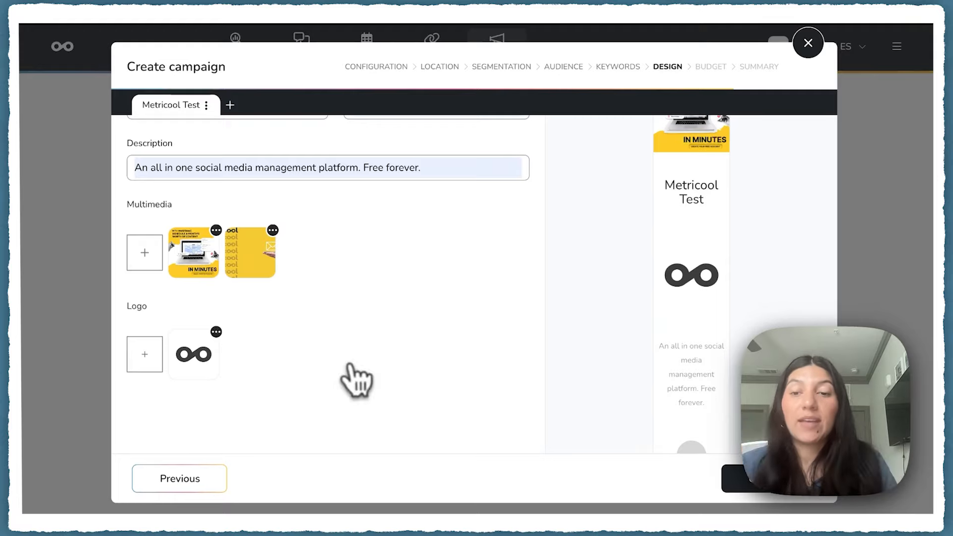
- Continue from the ad design to the campaign budget, and set a Daily budget with an amount of 50
scroll(613, 308, "up", 3)
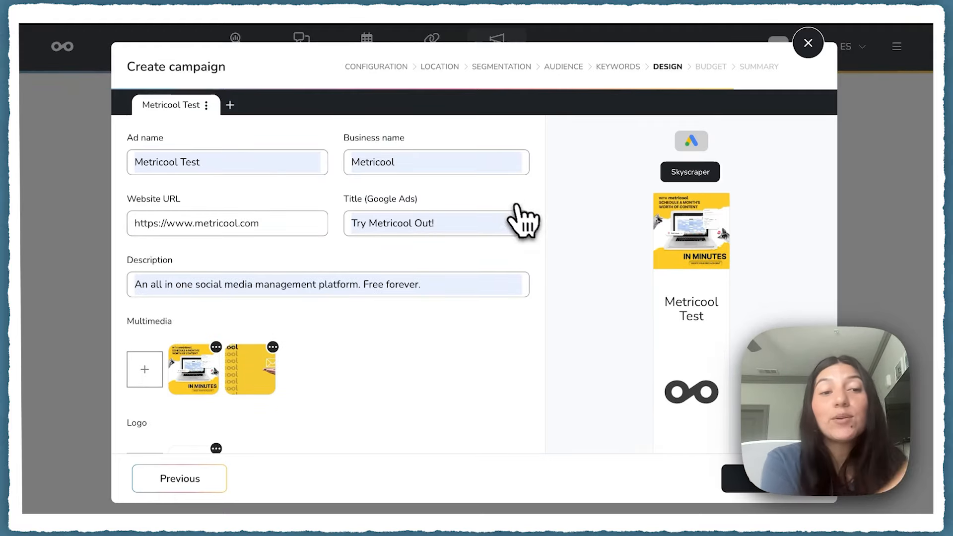
scroll(472, 379, "down", 1)
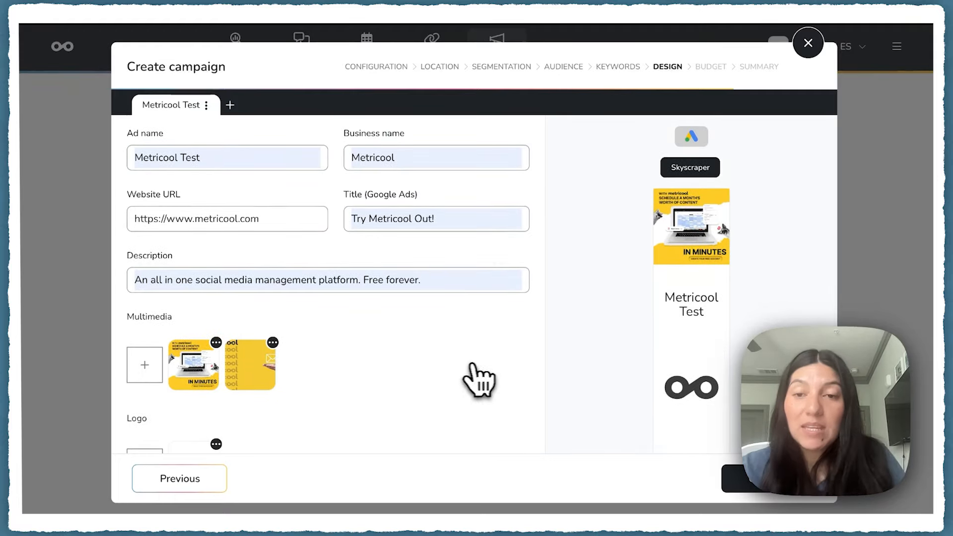
scroll(715, 317, "down", 3)
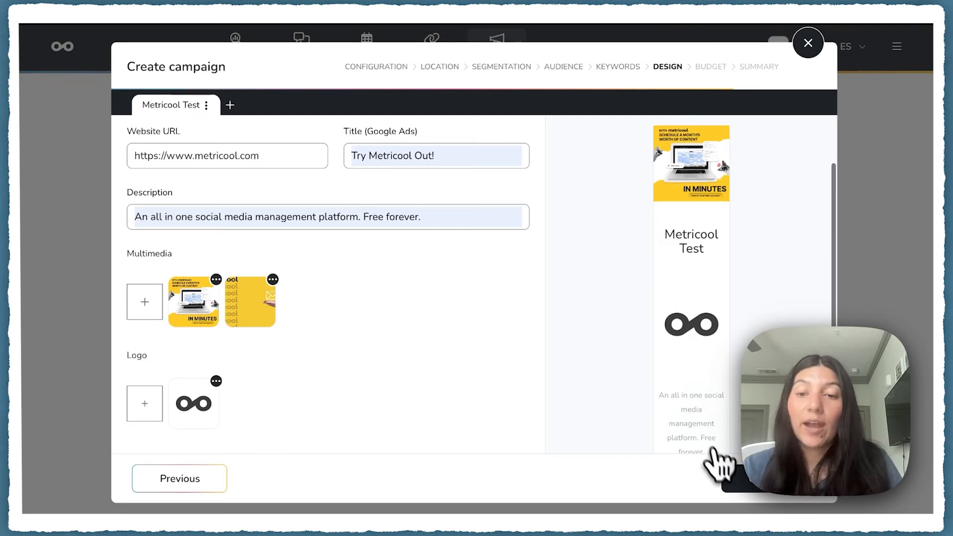
left_click(769, 494)
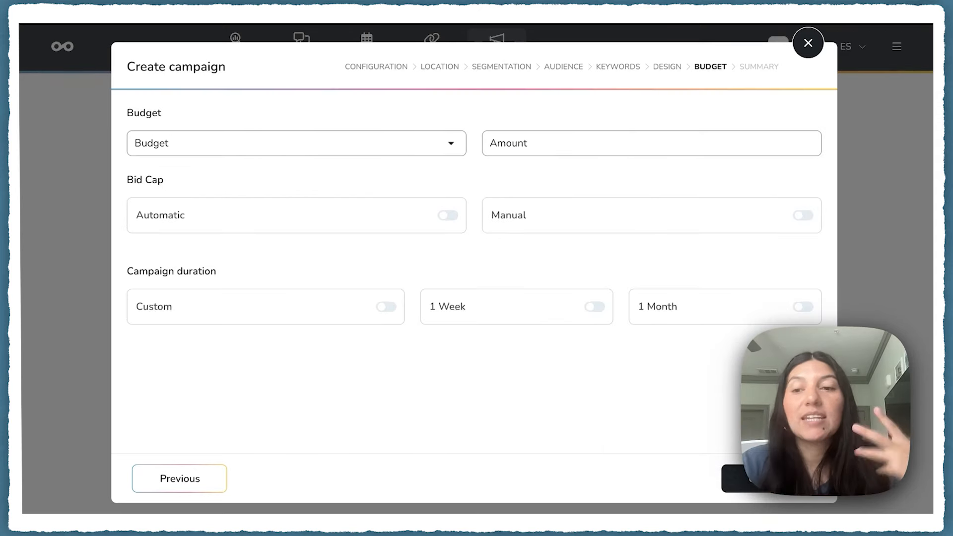
left_click(410, 138)
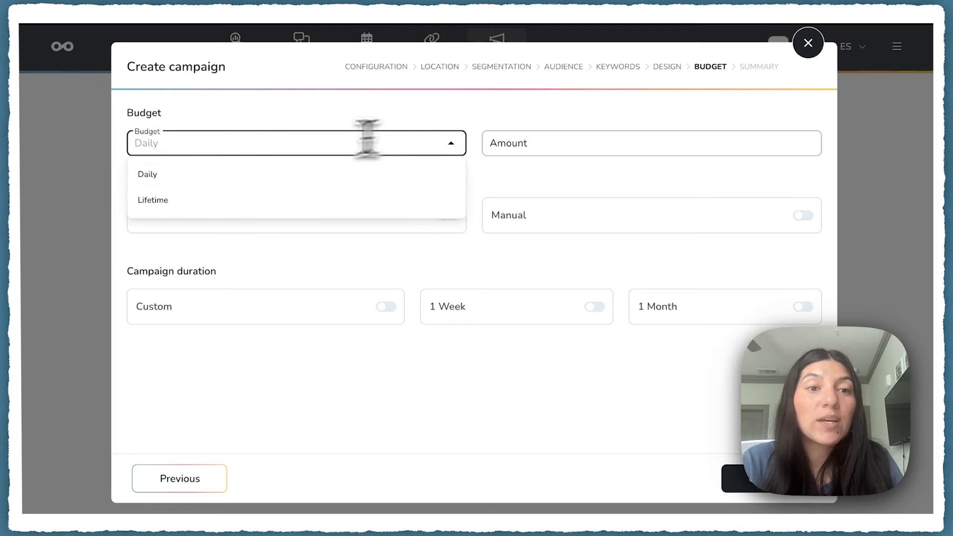
left_click(224, 185)
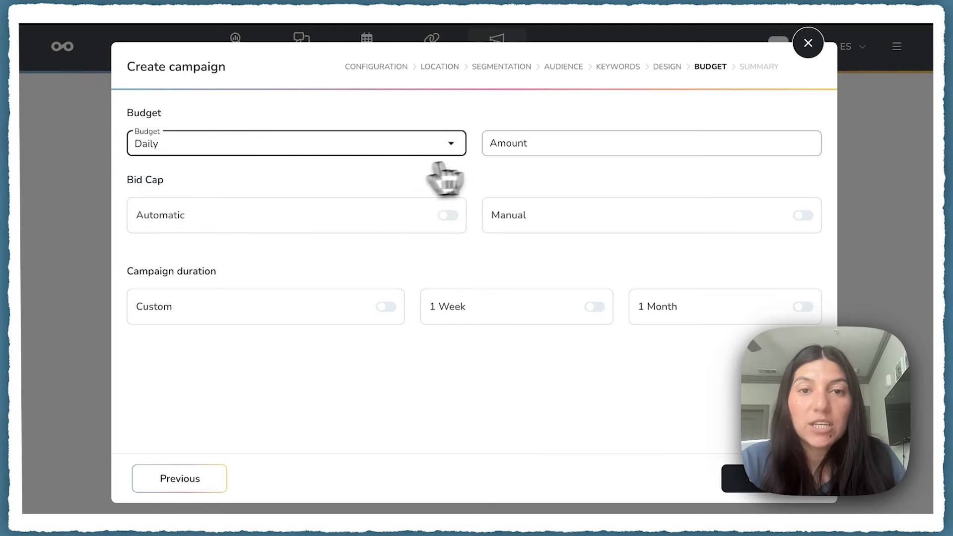
left_click(514, 149)
type("50")
left_click(510, 182)
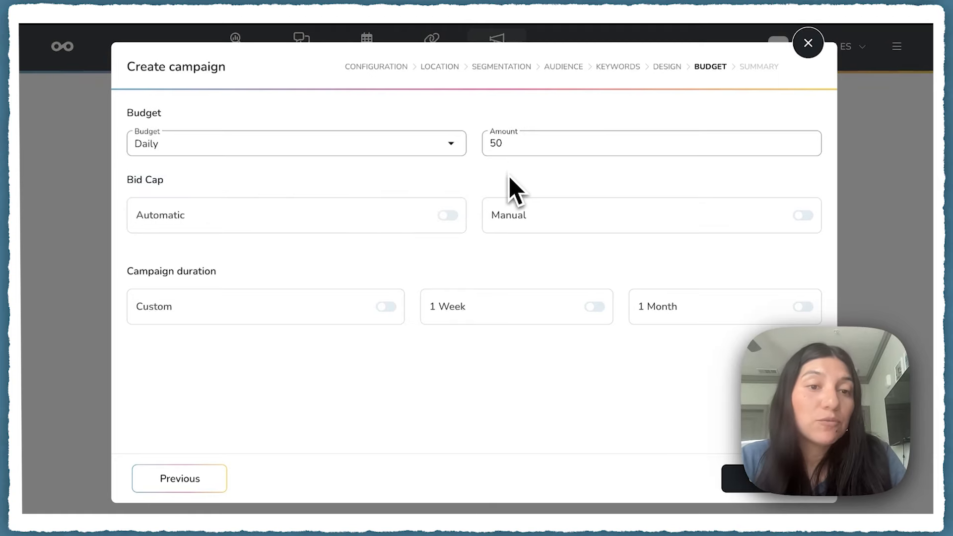
- Set the campaign's bid cap to Automatic with the Maximize Conversions bid strategy
left_click(451, 225)
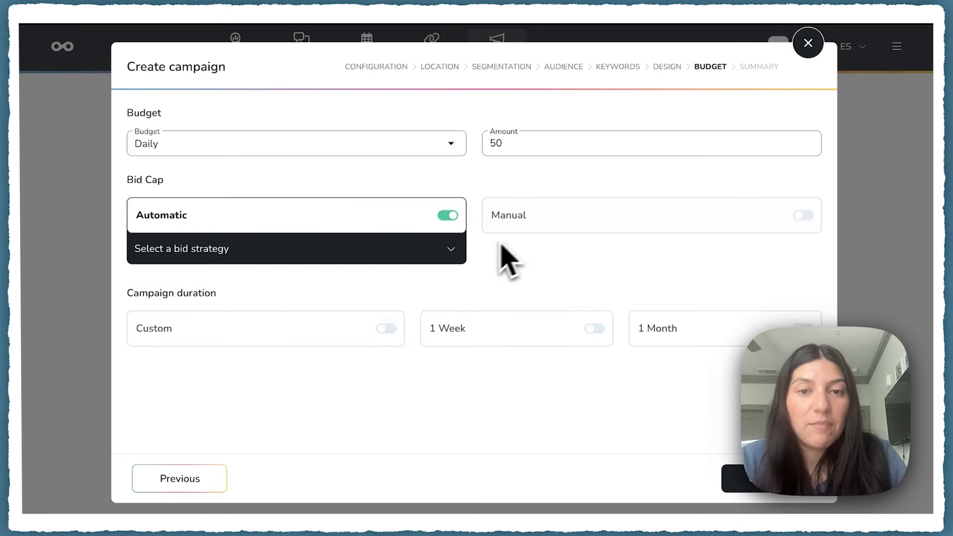
left_click(457, 256)
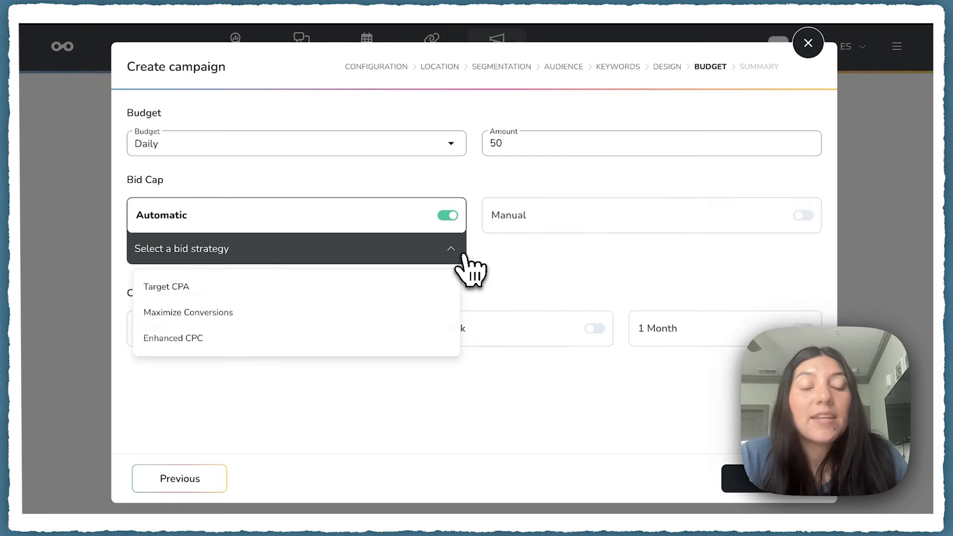
left_click(253, 315)
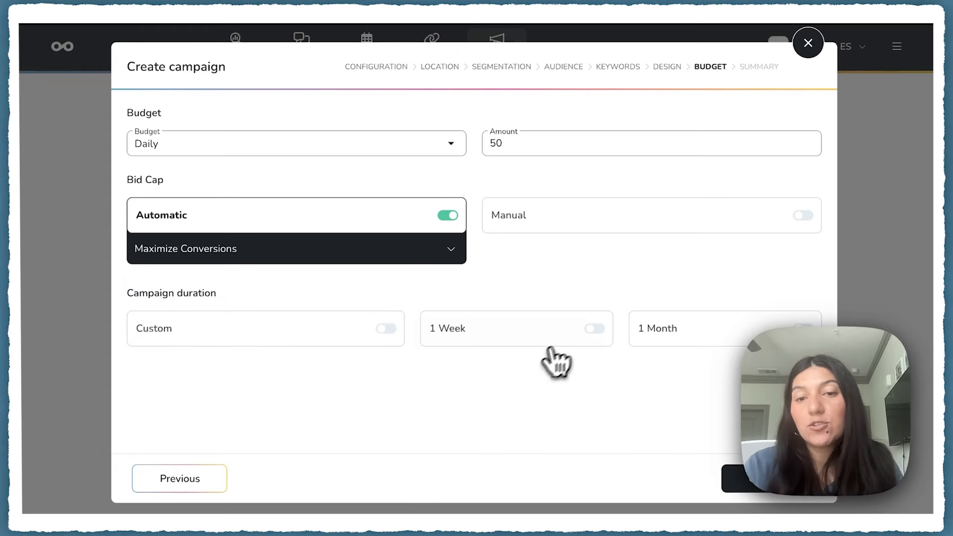
- Set the campaign duration to 1 Week and create the Google Ads campaign from its summary
left_click(588, 329)
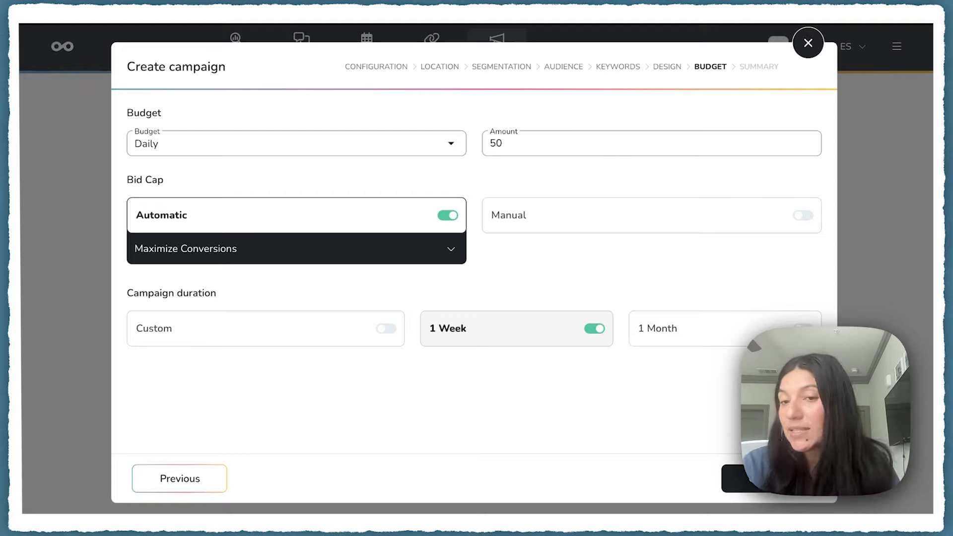
left_click(752, 484)
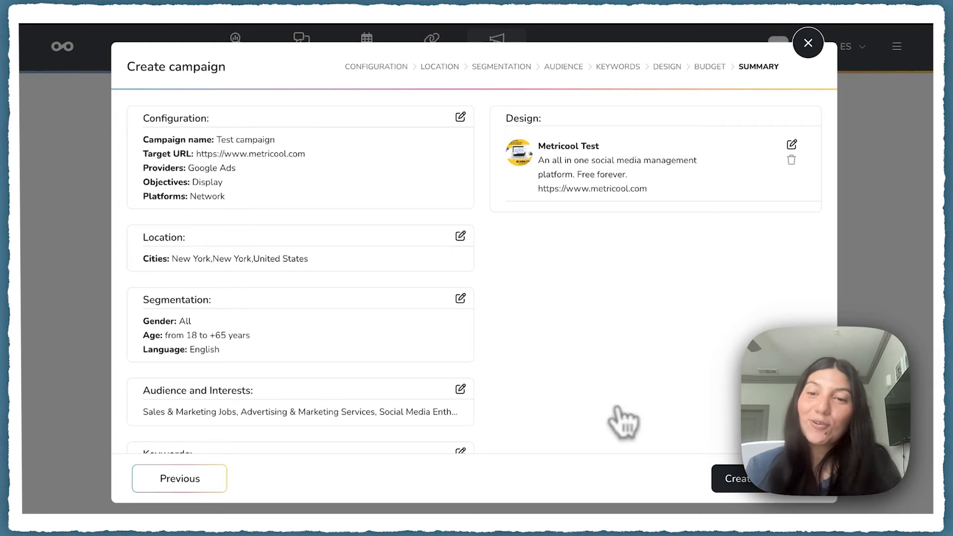
left_click(746, 481)
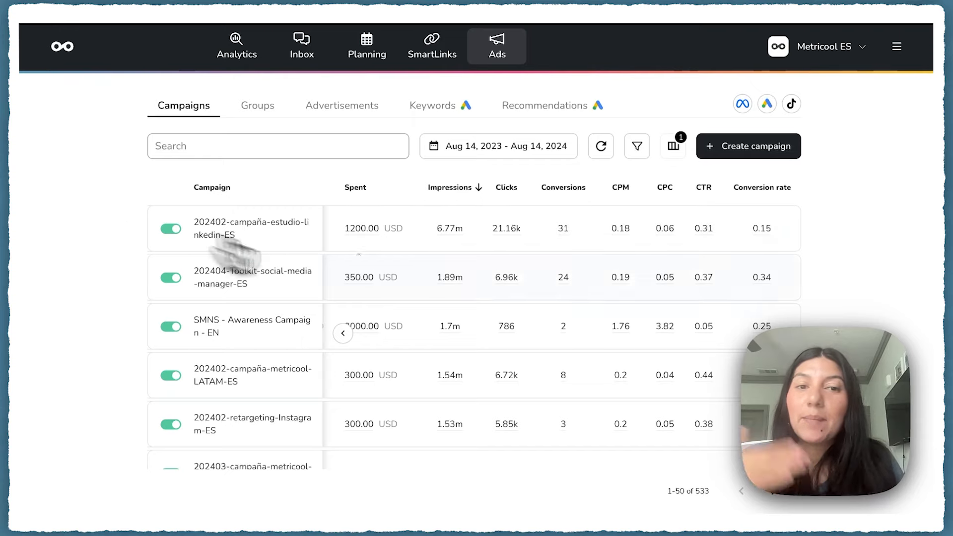
- Examine the ad campaigns list, including the connected ad platforms and the budget, spend and performance columns
scroll(404, 392, "down", 2)
scroll(407, 394, "down", 3)
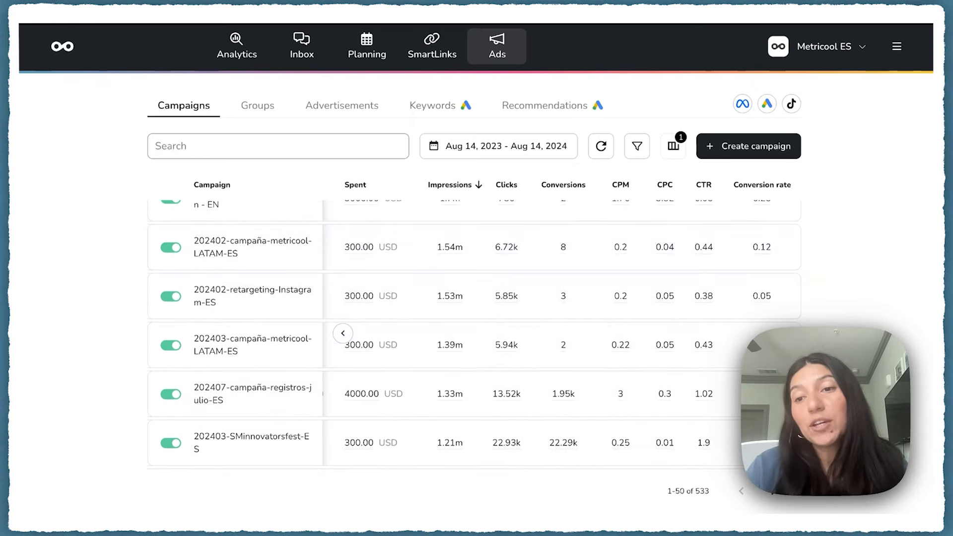
left_click(745, 104)
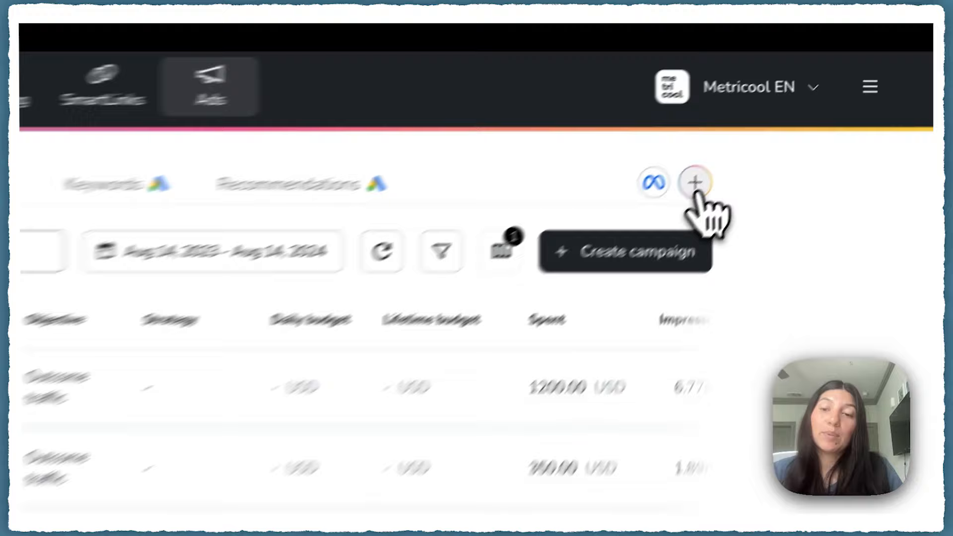
left_click(791, 104)
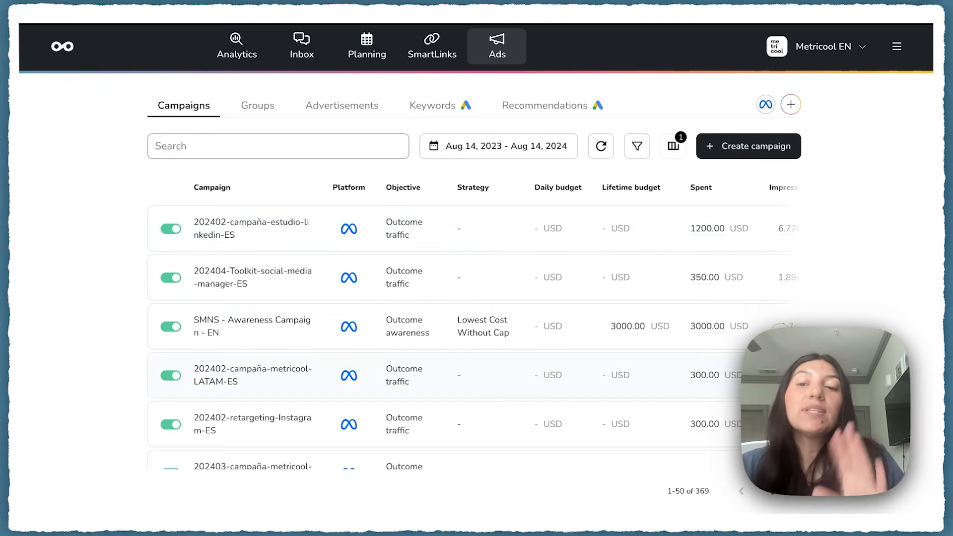
scroll(472, 322, "right", 5)
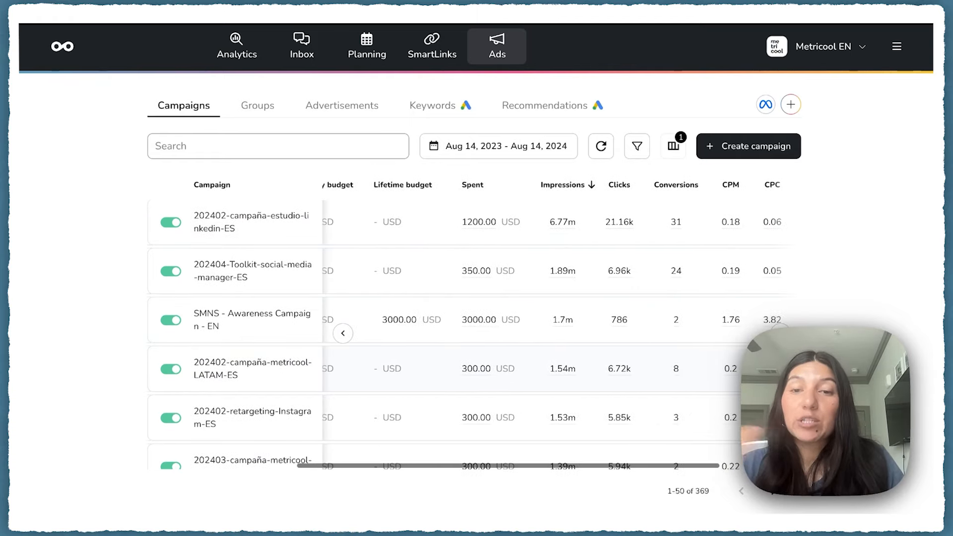
scroll(561, 270, "right", 2)
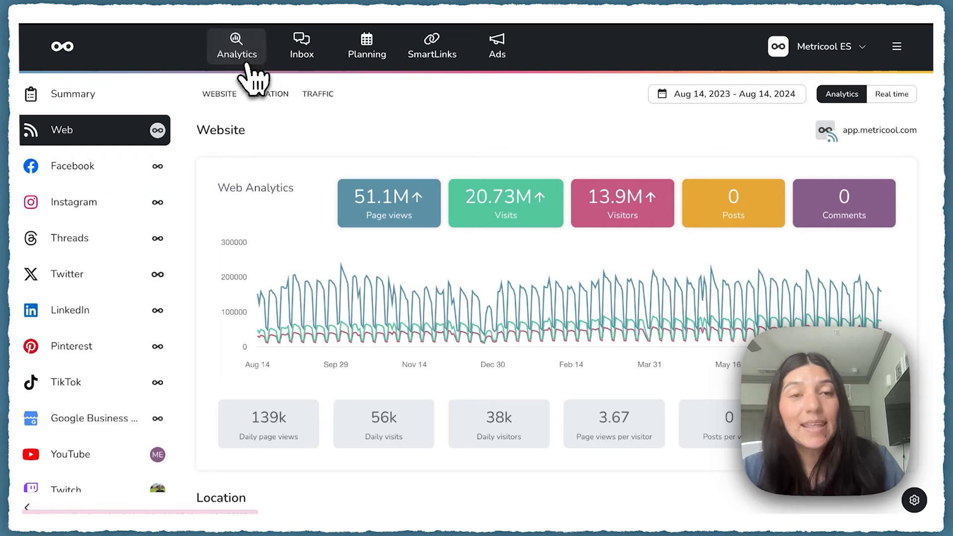
- Open the Facebook Ads analytics and examine the reach, results and performance charts down to the list of campaigns
scroll(101, 397, "down", 2)
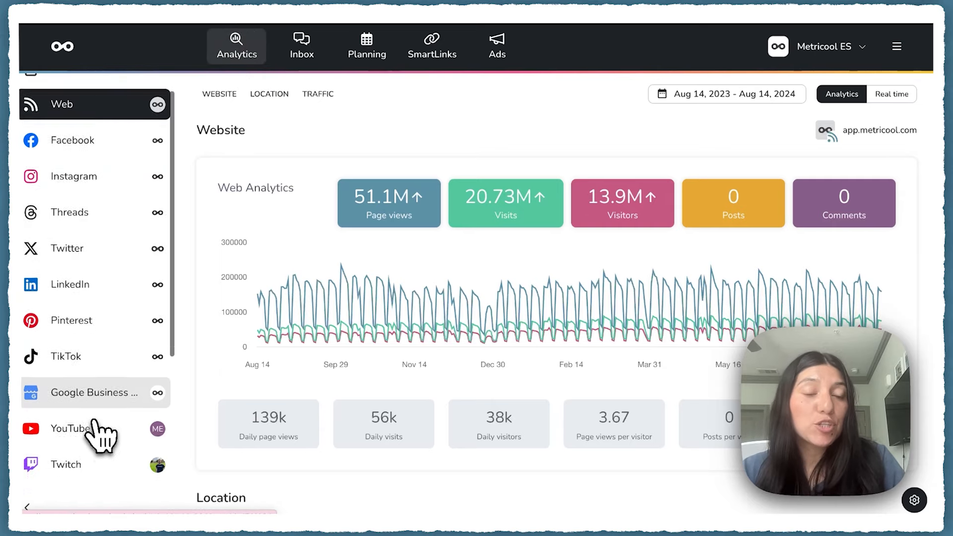
scroll(94, 320, "down", 3)
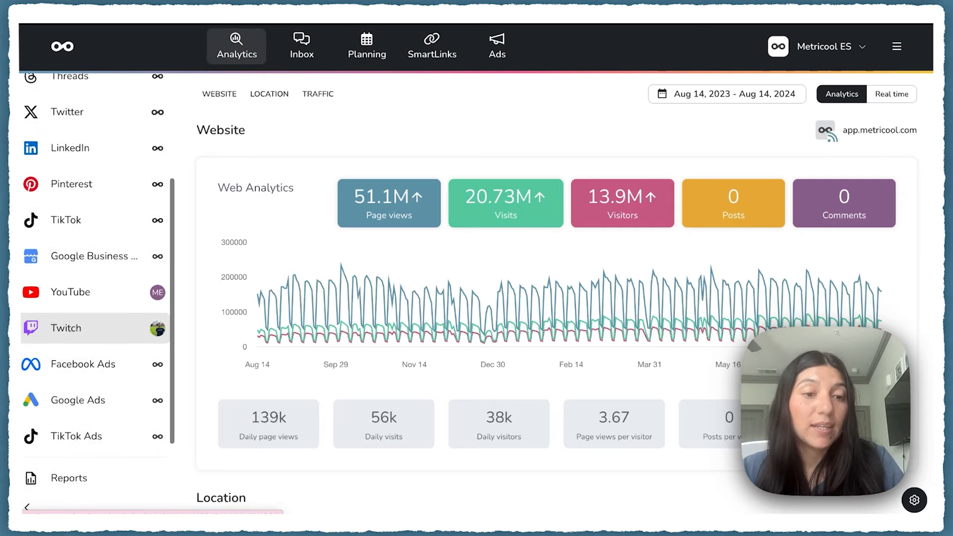
scroll(96, 432, "up", 1)
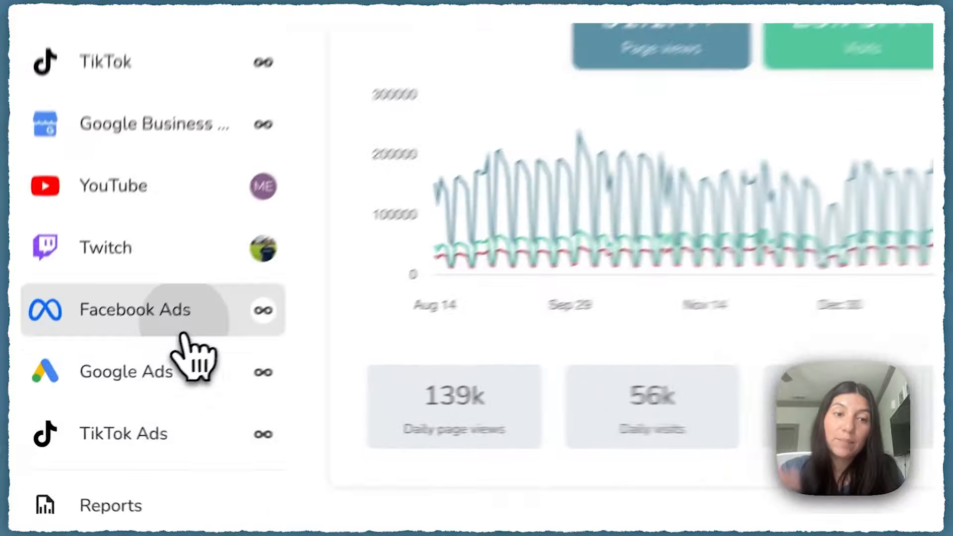
left_click(113, 375)
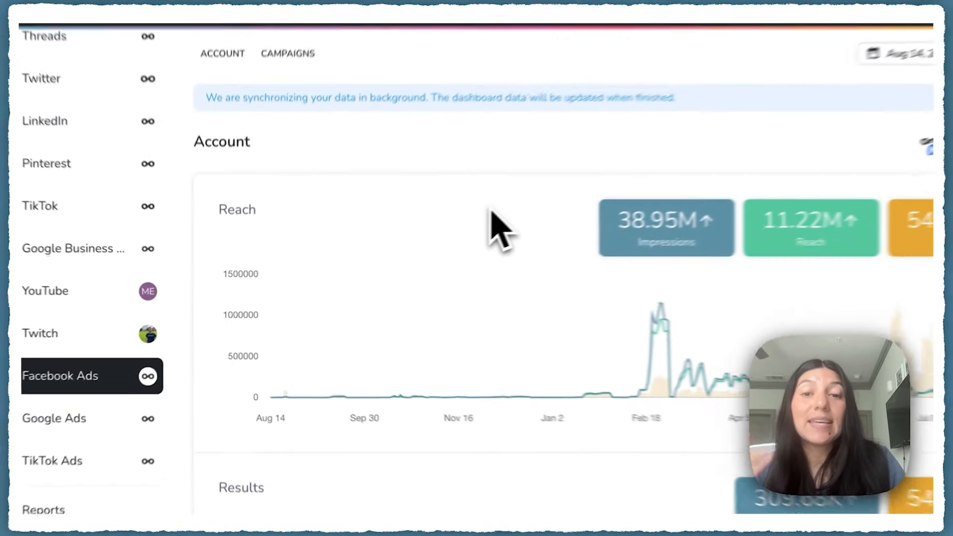
scroll(526, 341, "down", 10)
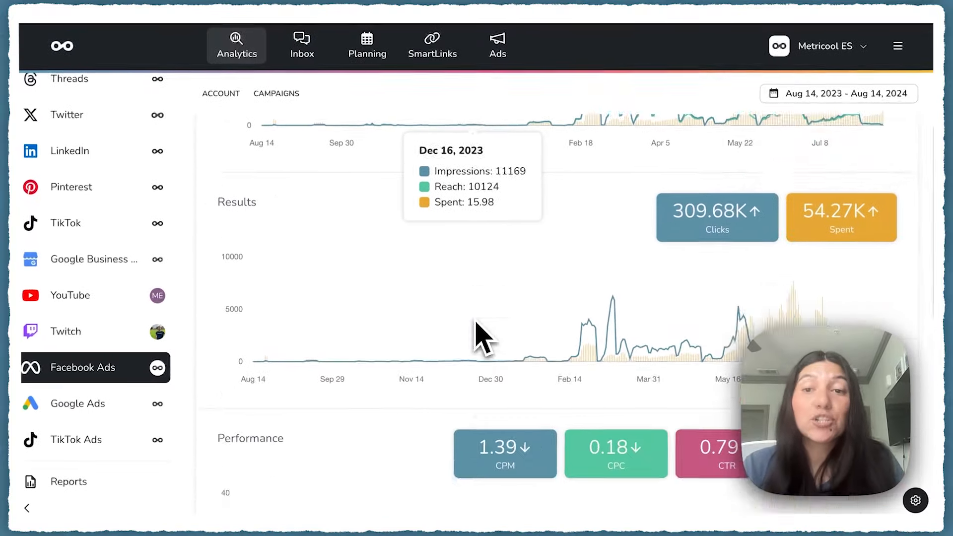
scroll(383, 383, "down", 7)
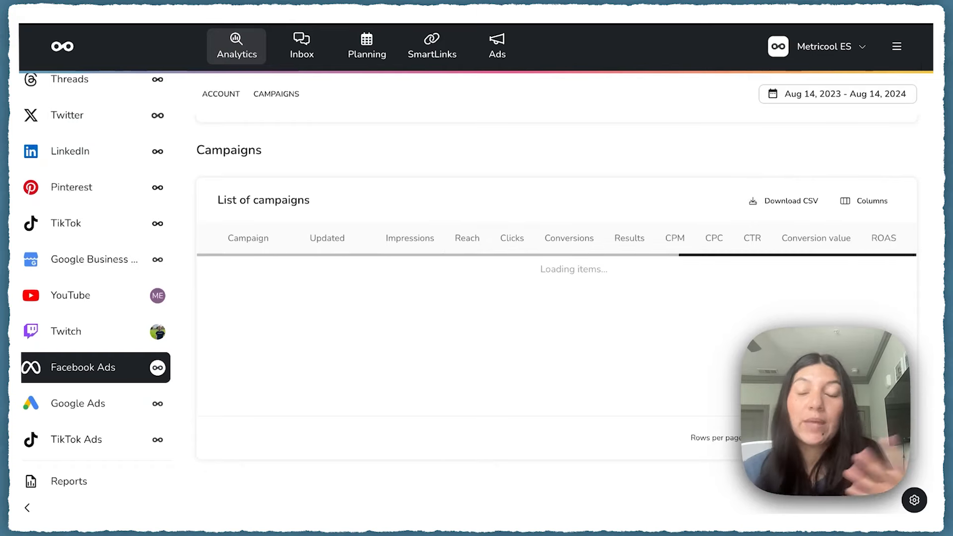
- Open the Google Ads analytics and review the performance and revenue charts, the list of campaigns and the keywords
left_click(104, 393)
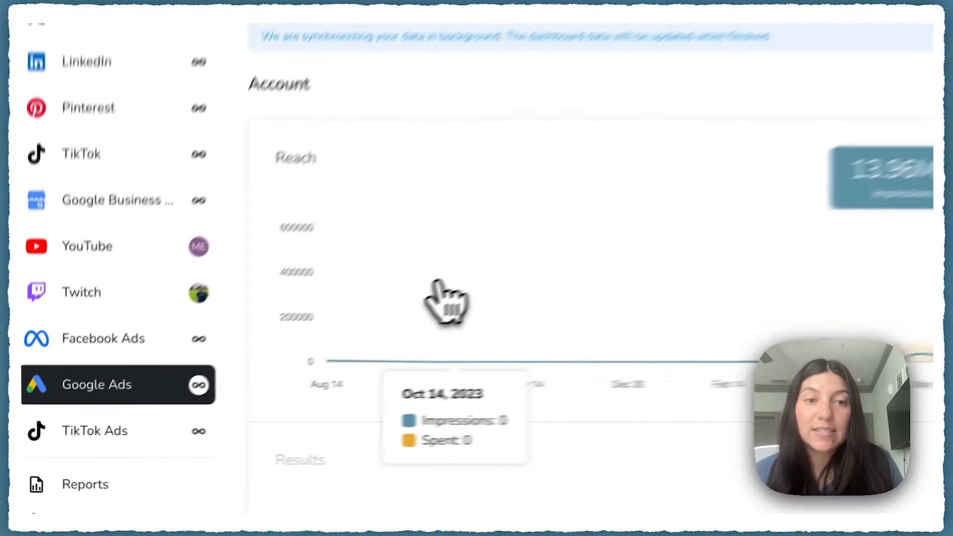
scroll(439, 288, "down", 10)
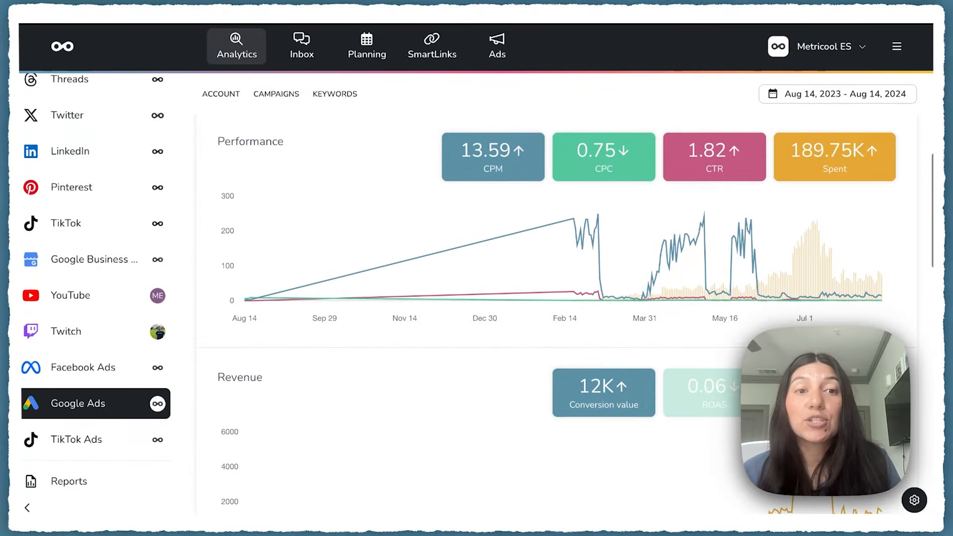
scroll(546, 273, "down", 5)
scroll(363, 323, "down", 7)
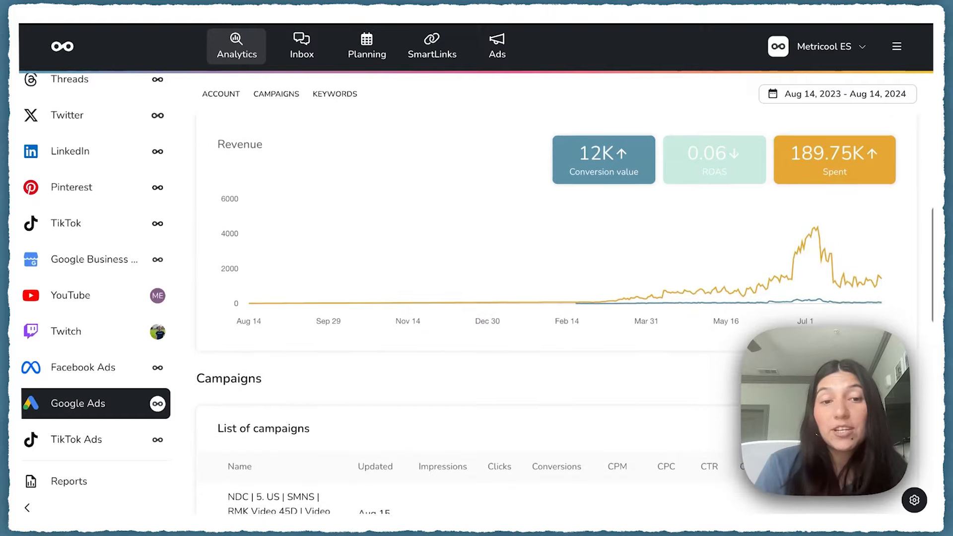
scroll(367, 330, "down", 2)
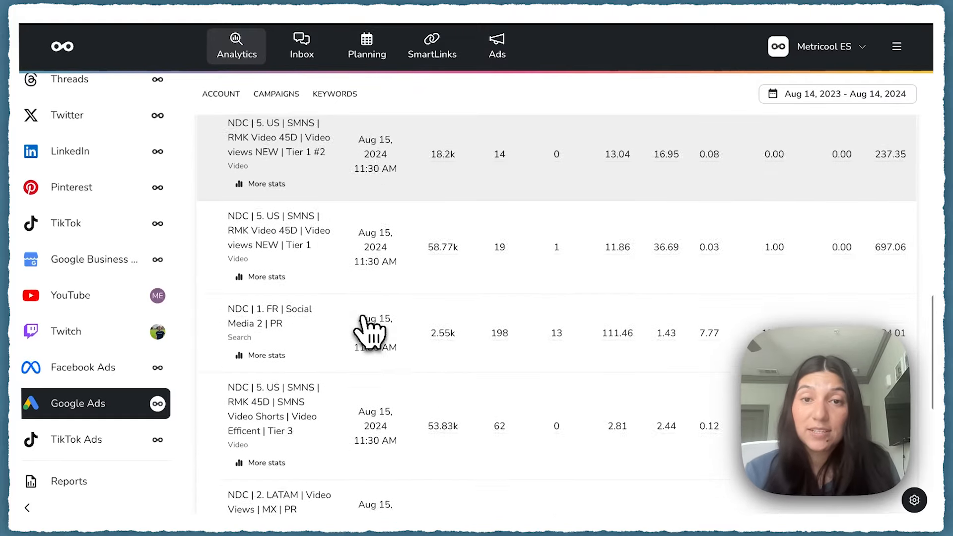
scroll(367, 330, "up", 10)
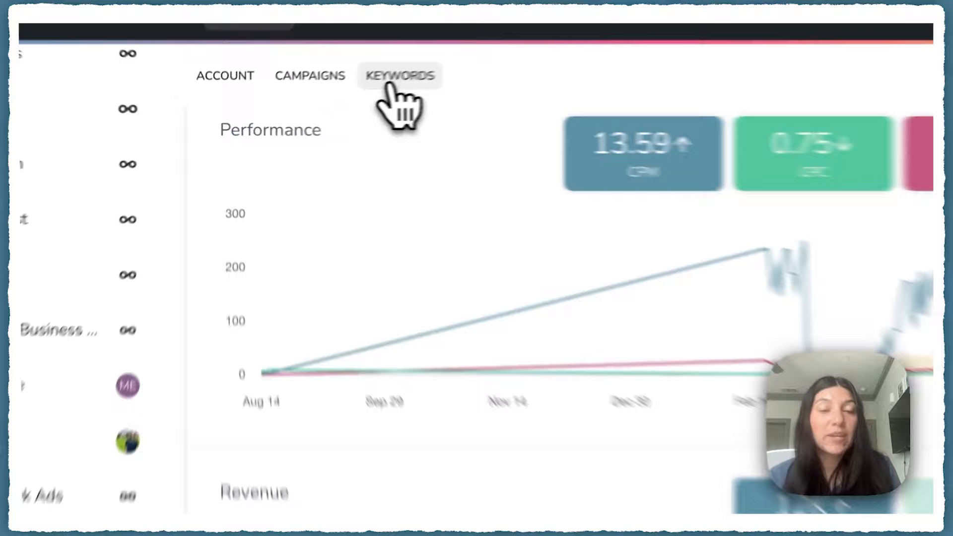
left_click(390, 86)
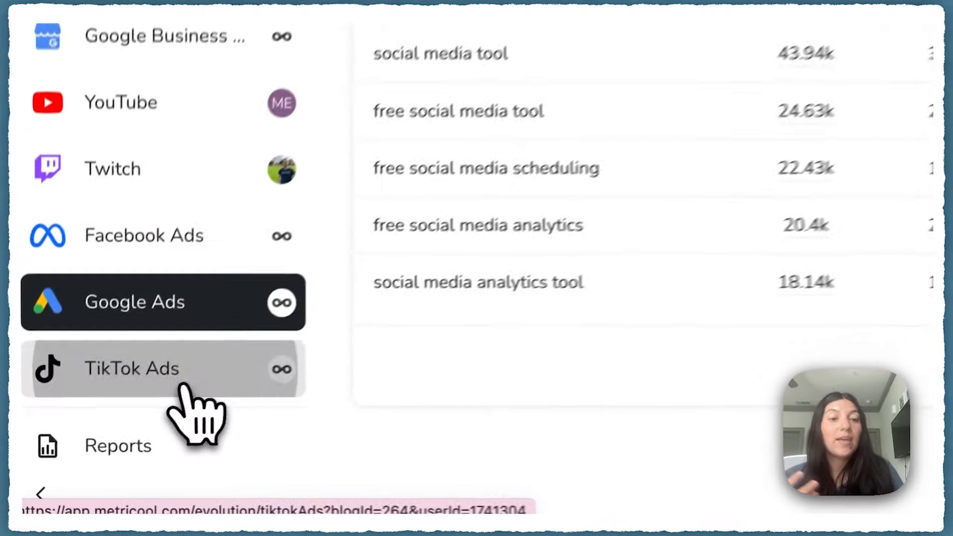
- Open the TikTok Ads analytics and review the reach, results and performance charts and the list of campaigns
left_click(107, 447)
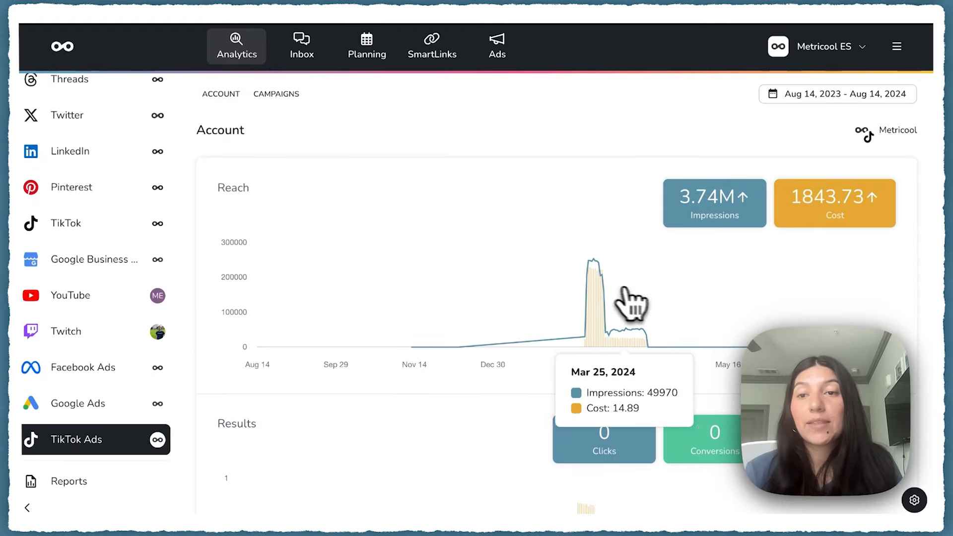
scroll(680, 316, "down", 3)
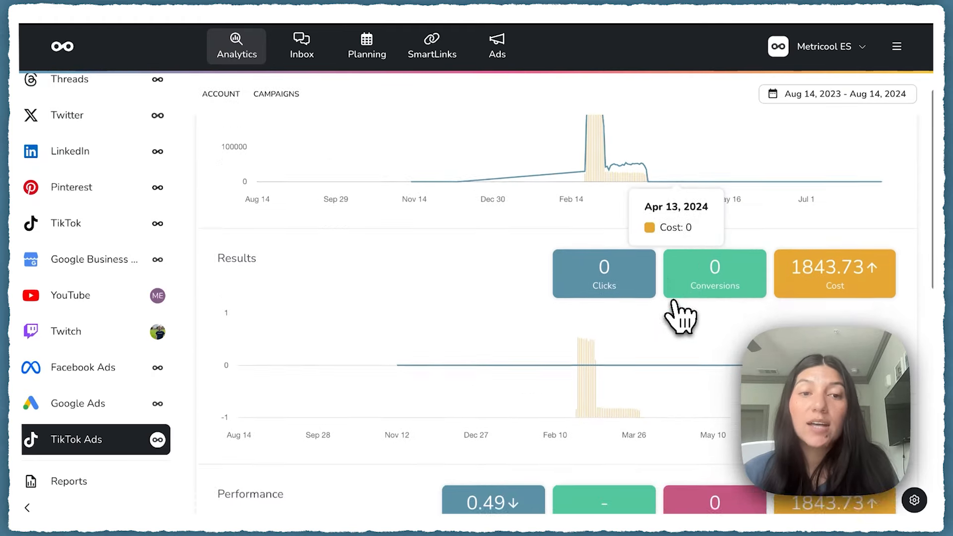
scroll(680, 316, "down", 1)
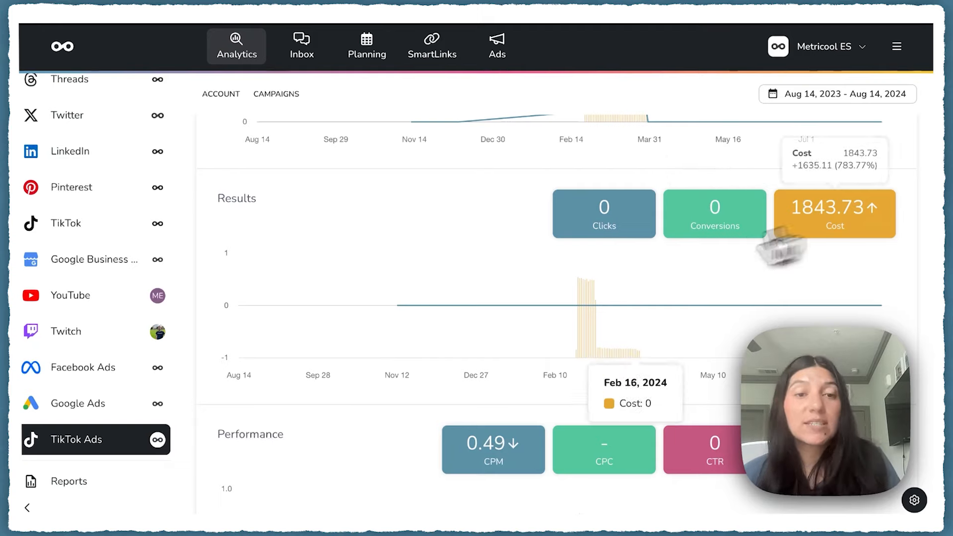
scroll(515, 388, "down", 5)
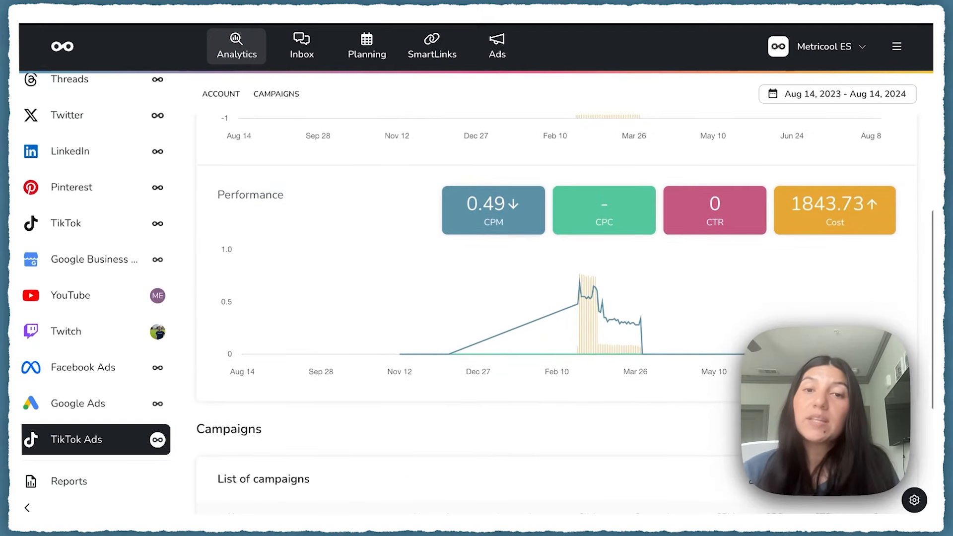
scroll(514, 388, "down", 5)
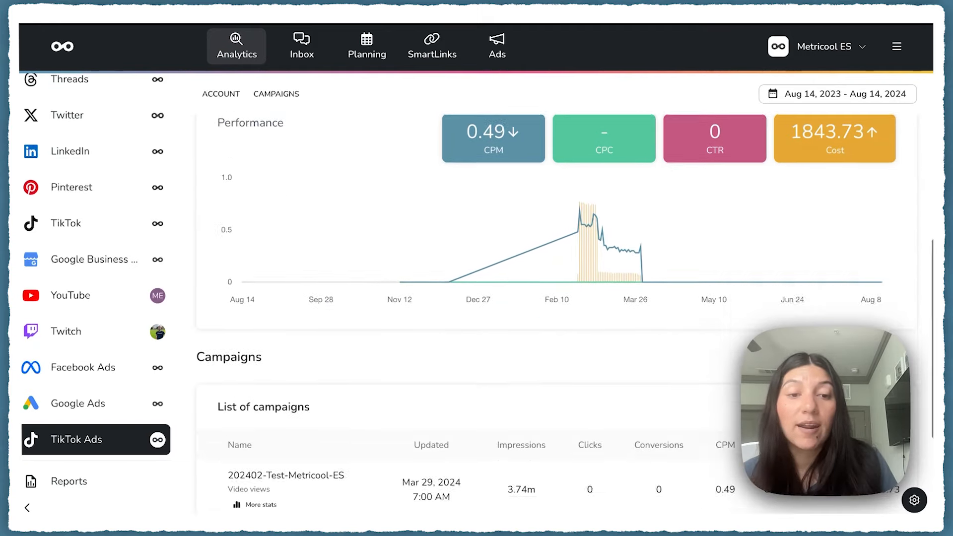